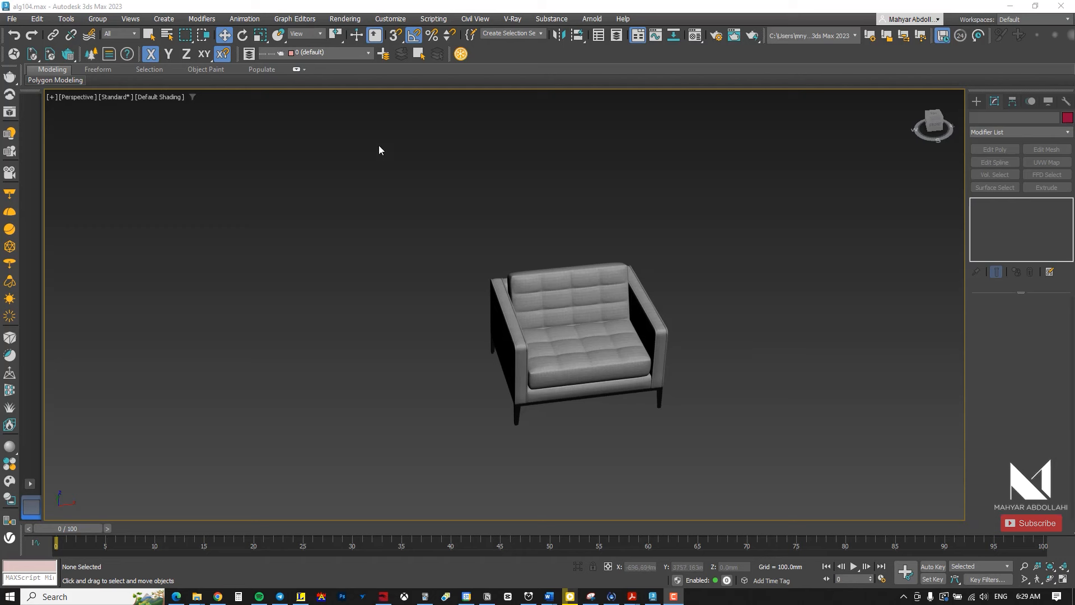
Try to stretch the armchair along its X axis with the Scale tool.
click(264, 40)
click(504, 282)
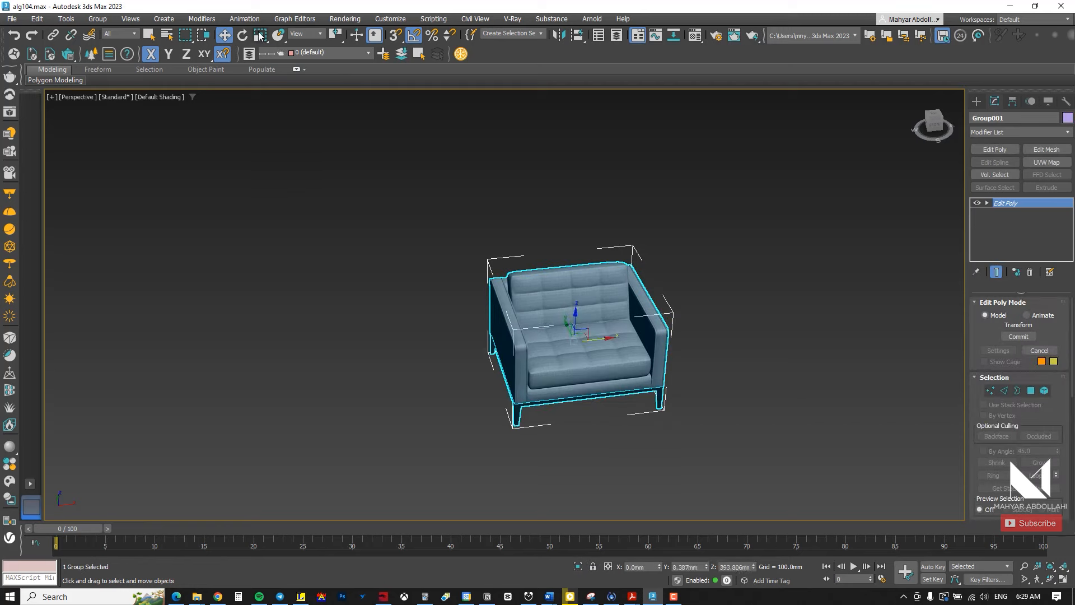
drag(531, 345, 471, 366)
right_click(471, 366)
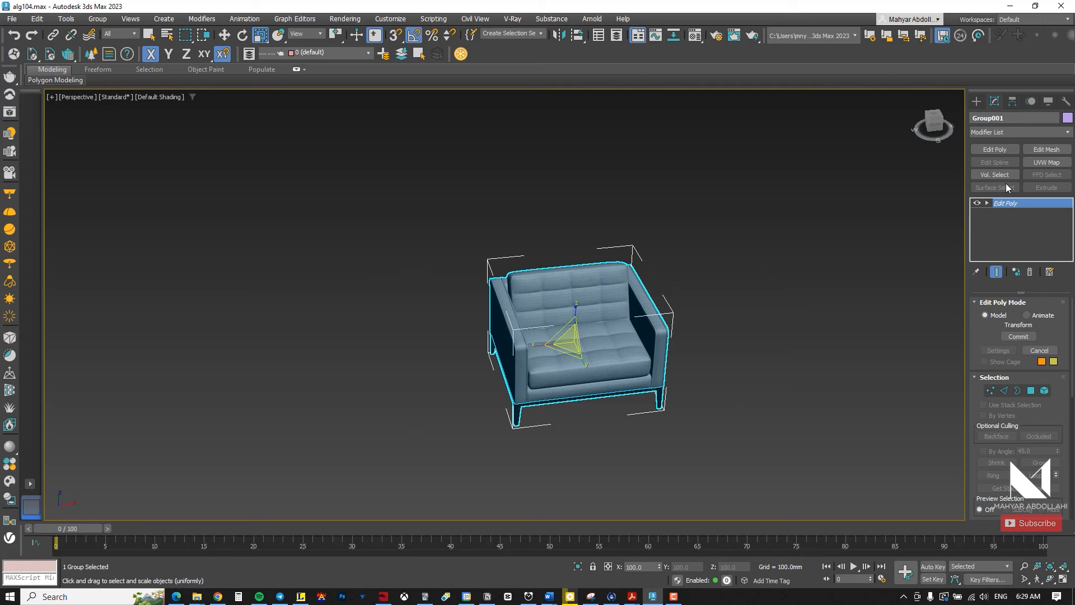
Add an Edit Poly modifier to the armchair and select the vertices of its left half.
click(992, 148)
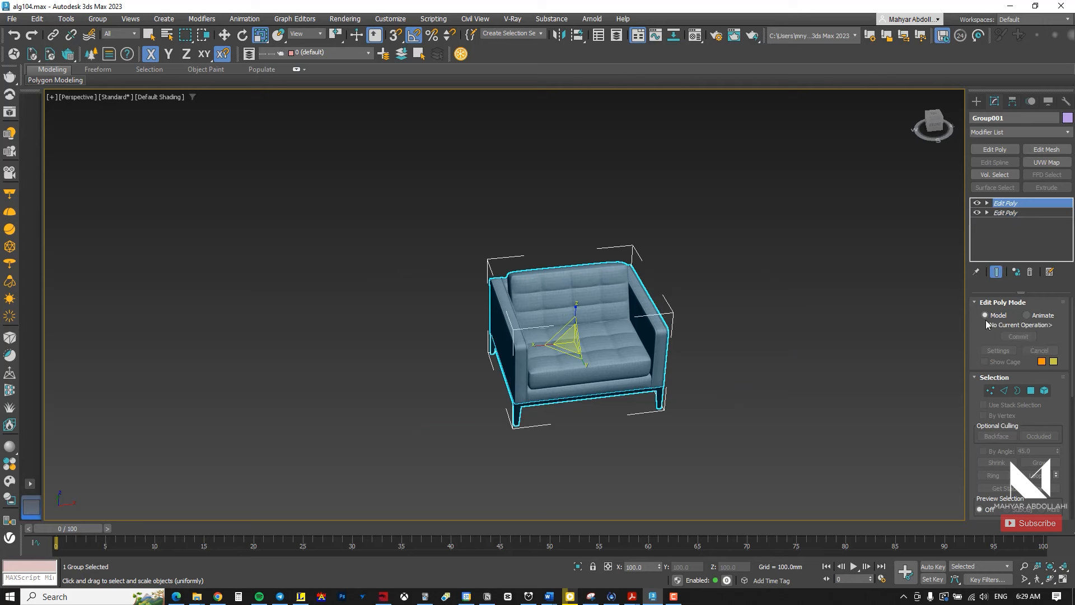
click(990, 392)
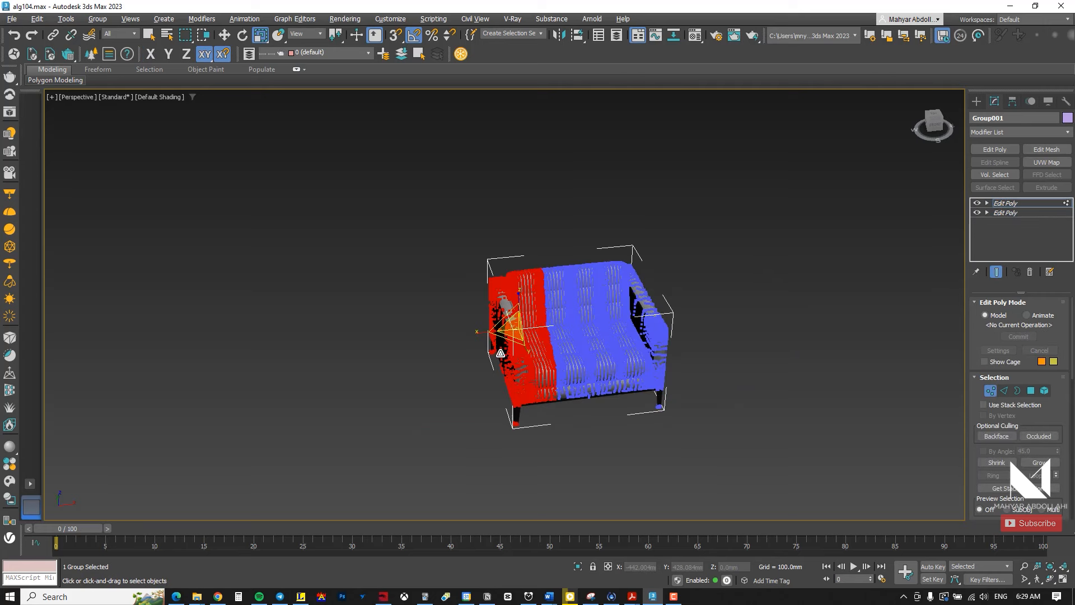
alt+middle_drag(566, 331, 528, 325)
key(w)
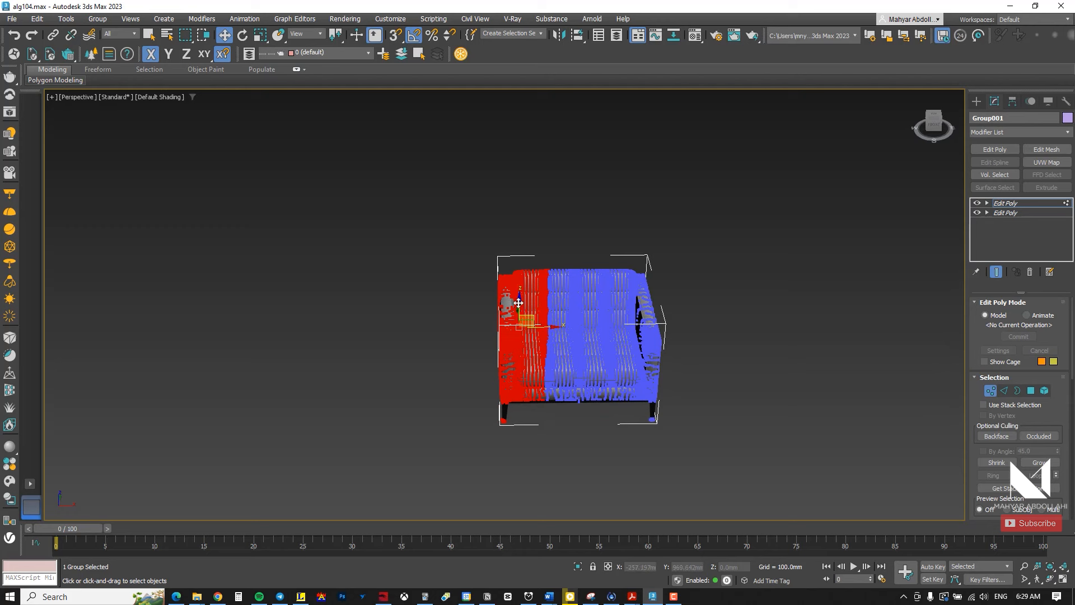
drag(569, 469, 569, 470)
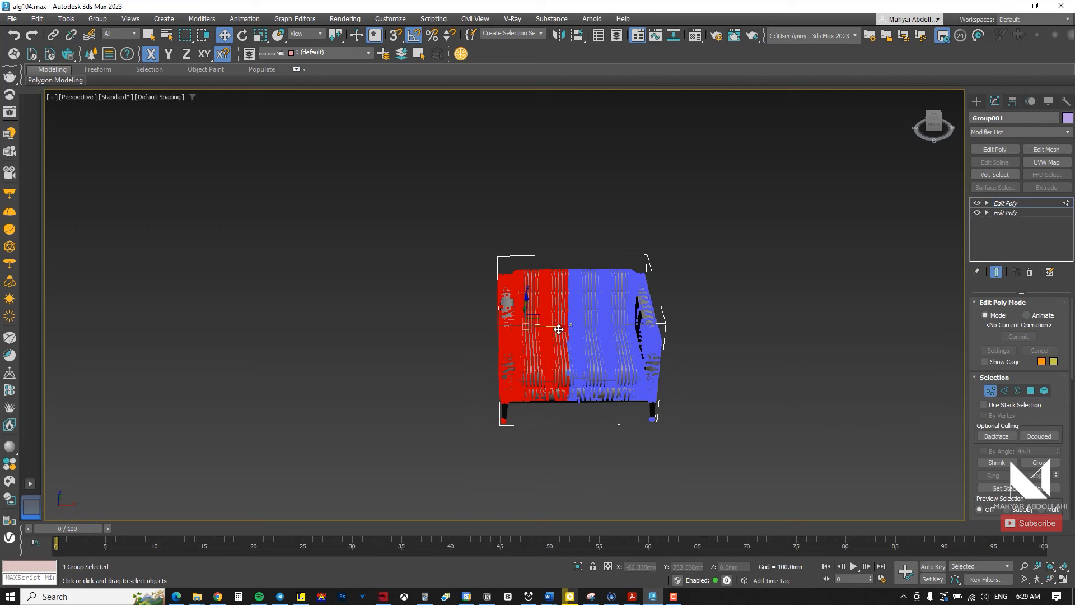
Move the selected vertices outward along X to stretch the armchair into a sofa, and leave vertex editing.
drag(536, 327, 381, 327)
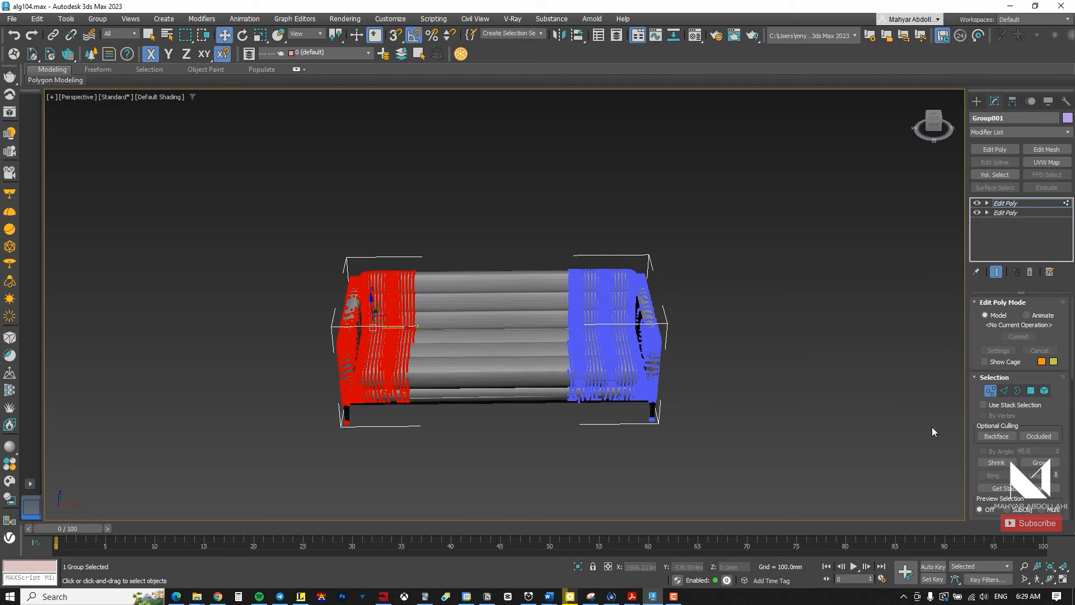
click(990, 392)
click(851, 384)
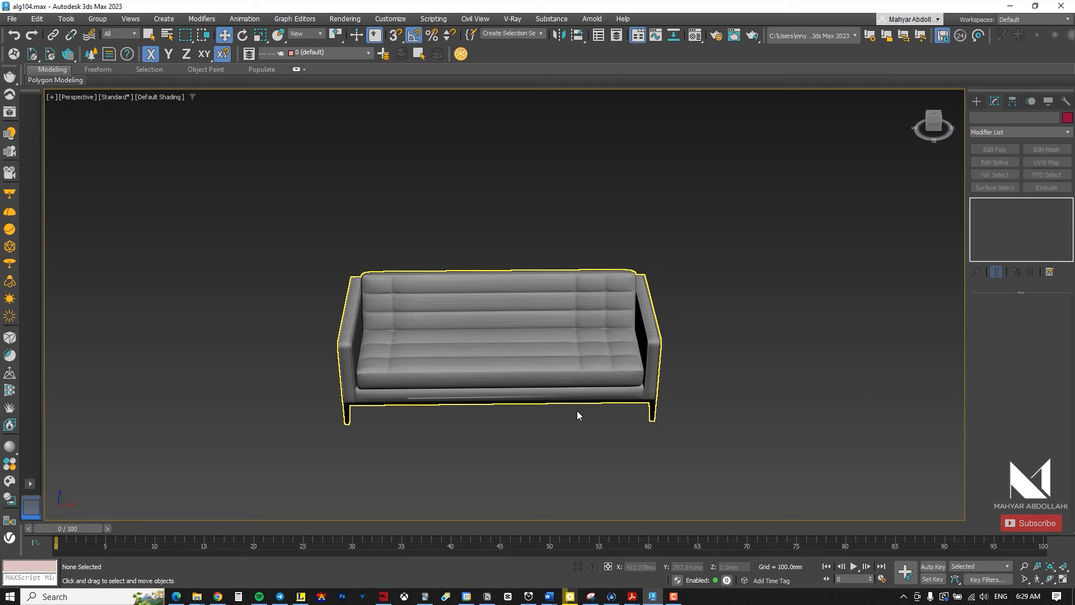
Delete both Edit Poly modifiers from the armchair group.
click(518, 362)
right_click(990, 200)
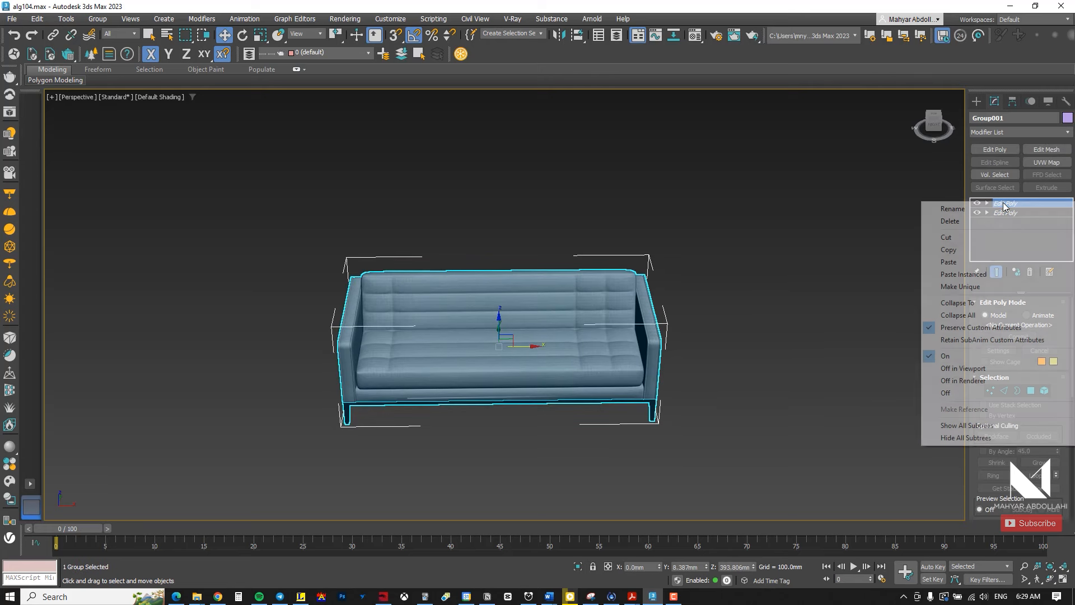
click(996, 221)
right_click(1002, 203)
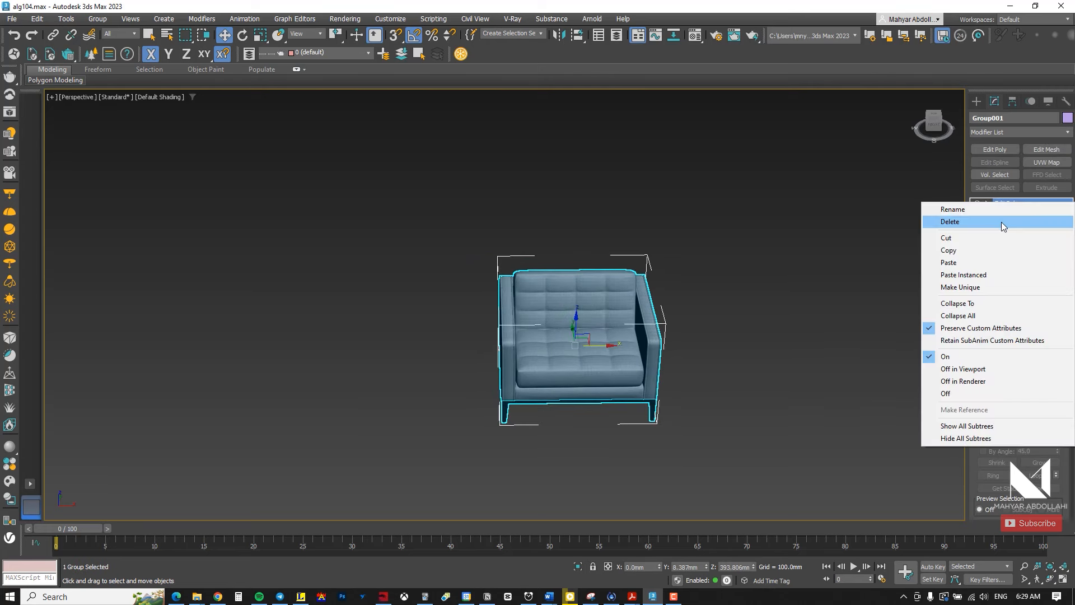
click(1000, 221)
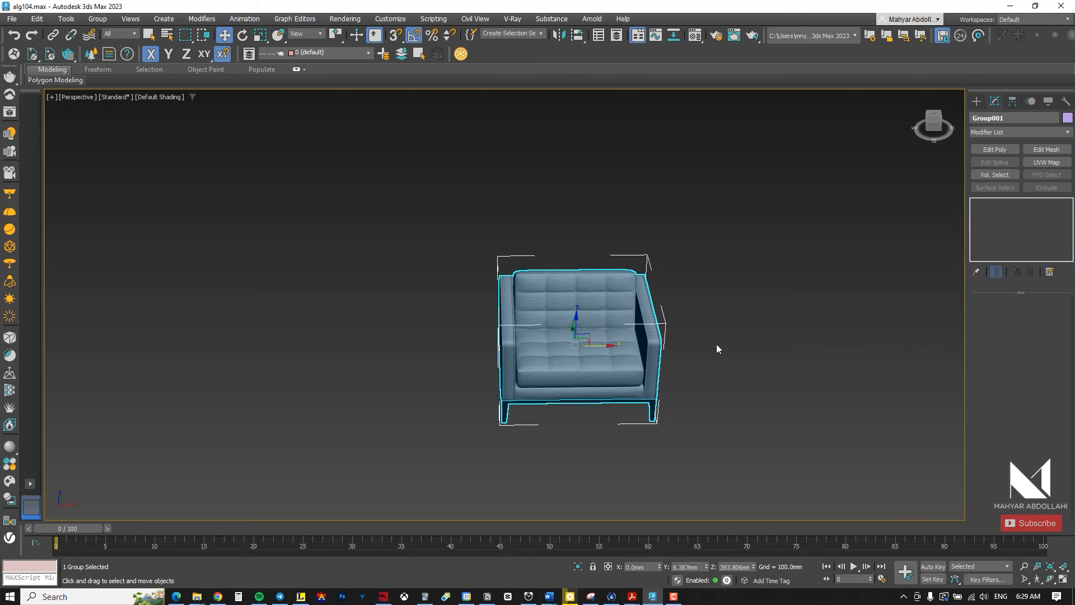
Add an FFD 2x2x2 modifier to the armchair and select the control points on its left side.
click(994, 133)
key(f)
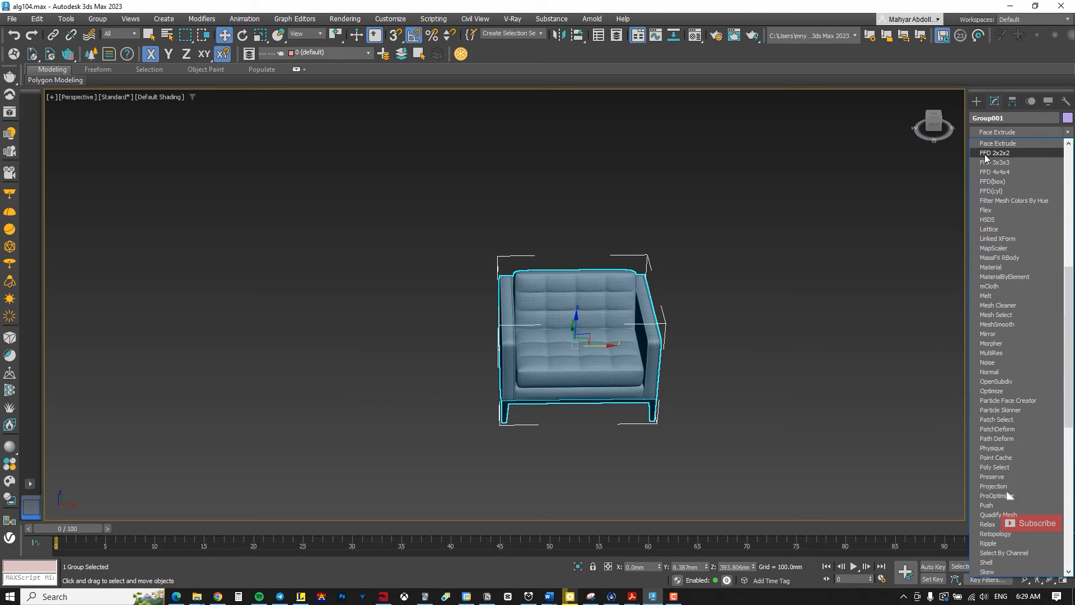
click(993, 155)
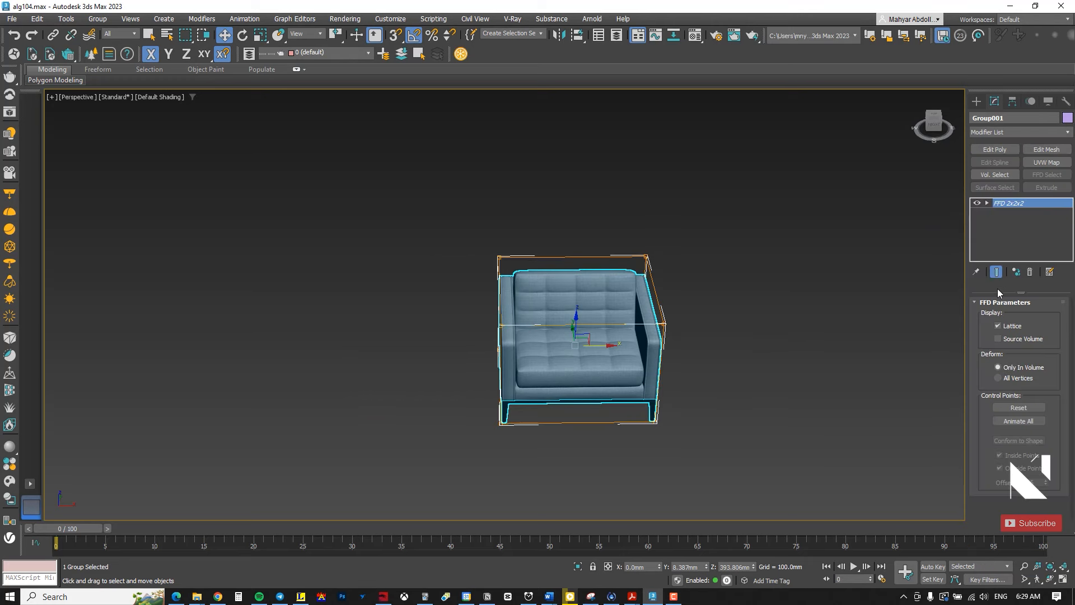
click(986, 203)
click(1017, 213)
drag(535, 442, 537, 445)
Move the selected FFD control points outward along X to stretch the armchair to sofa width.
drag(535, 343, 372, 351)
mouse_move(372, 352)
alt+middle_down()
mouse_move(431, 351)
mouse_move(384, 336)
alt+middle_up()
drag(384, 346, 388, 376)
alt+middle_drag(427, 386, 477, 387)
Delete the FFD 2x2x2 modifier and reselect the armchair group.
right_click(1019, 214)
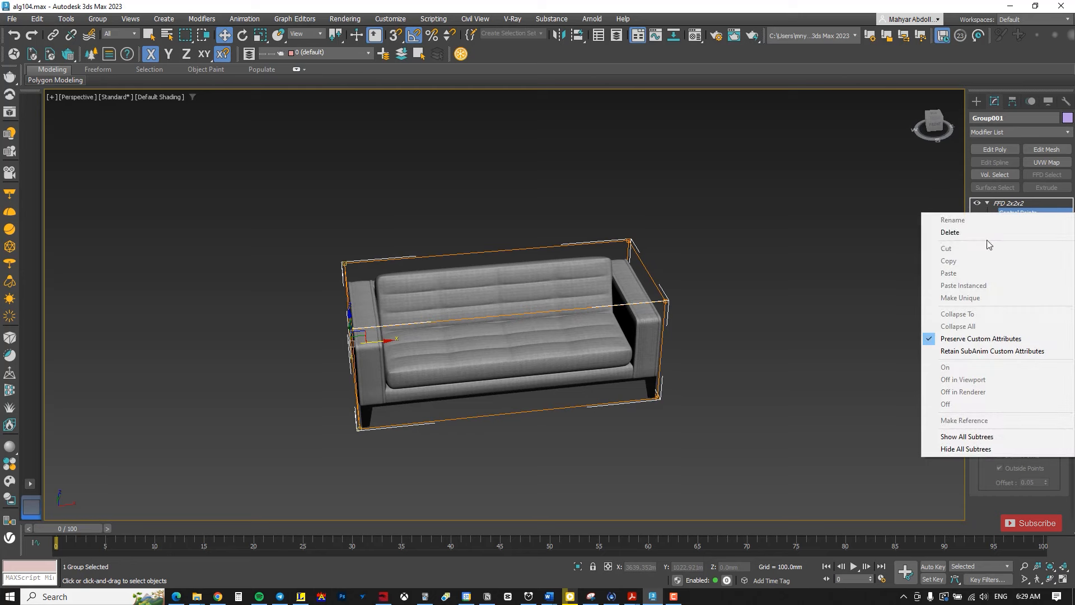
click(983, 233)
click(775, 269)
click(634, 306)
mouse_move(634, 306)
alt+middle_down()
mouse_move(634, 287)
mouse_move(635, 308)
alt+middle_up()
Add a Symmetry modifier to the armchair group.
click(1005, 130)
key(s)
key(s)
key(s)
key(s)
key(s)
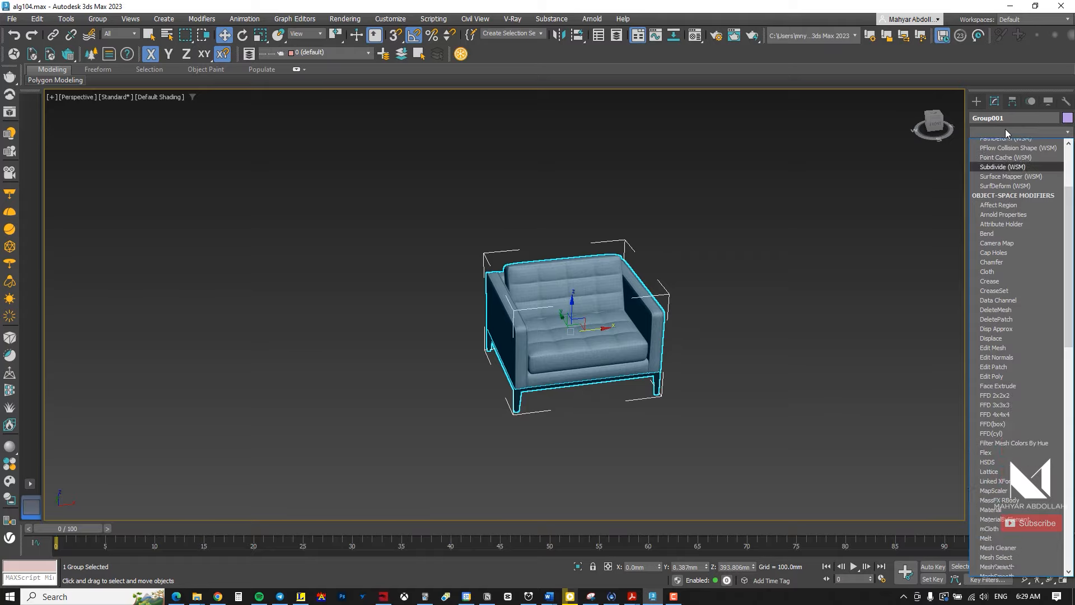
click(990, 321)
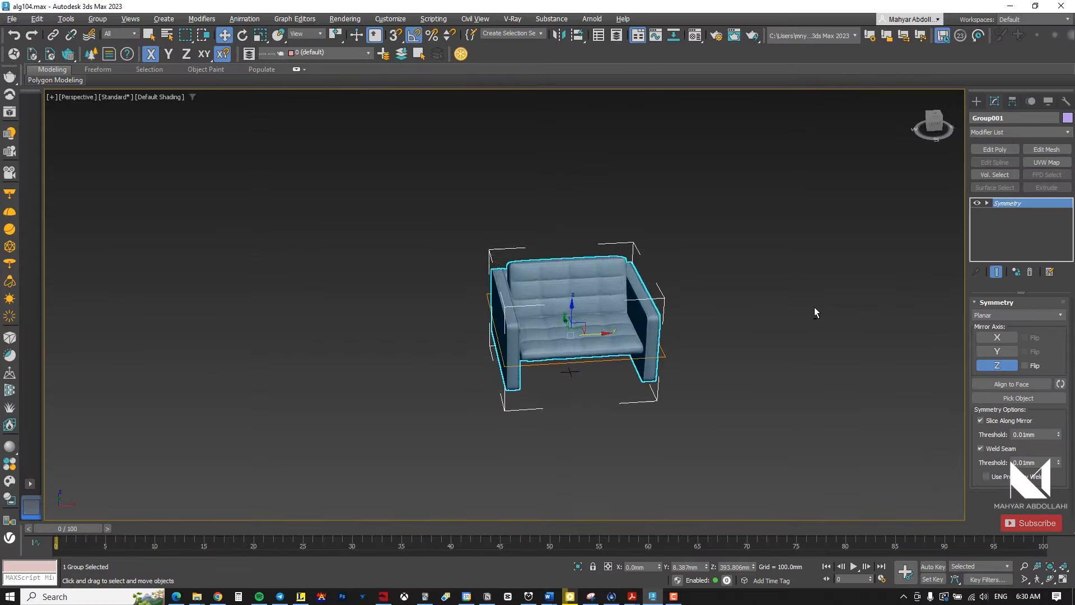
Set the Symmetry mirror axis to X only, with Z turned off.
mouse_move(814, 308)
alt+middle_down()
mouse_move(750, 306)
mouse_move(764, 247)
mouse_move(807, 229)
mouse_move(862, 236)
mouse_move(843, 294)
mouse_move(827, 317)
mouse_move(822, 311)
alt+middle_up()
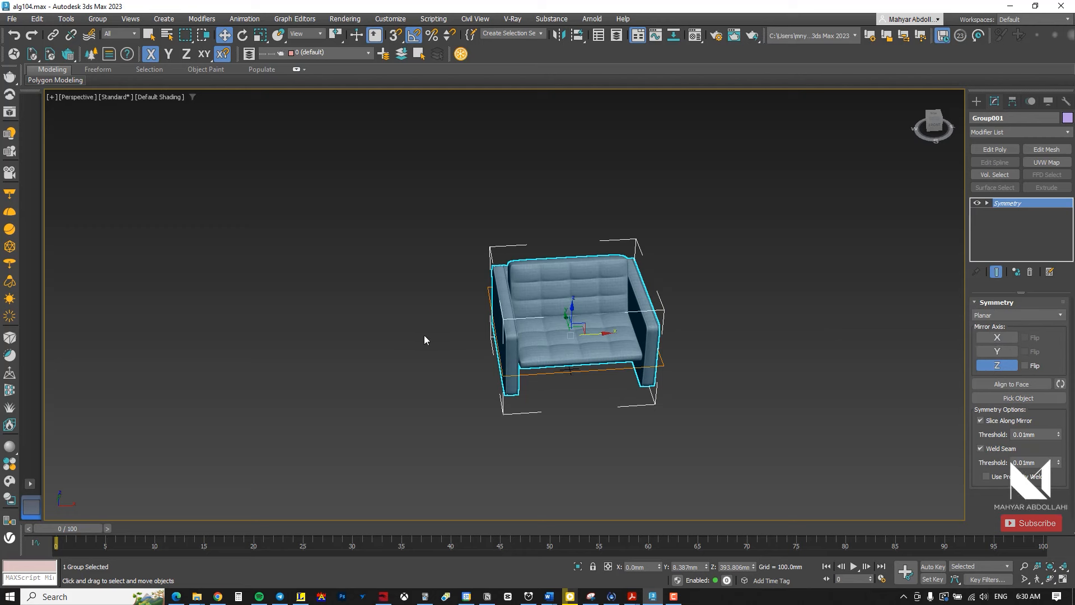
click(1001, 338)
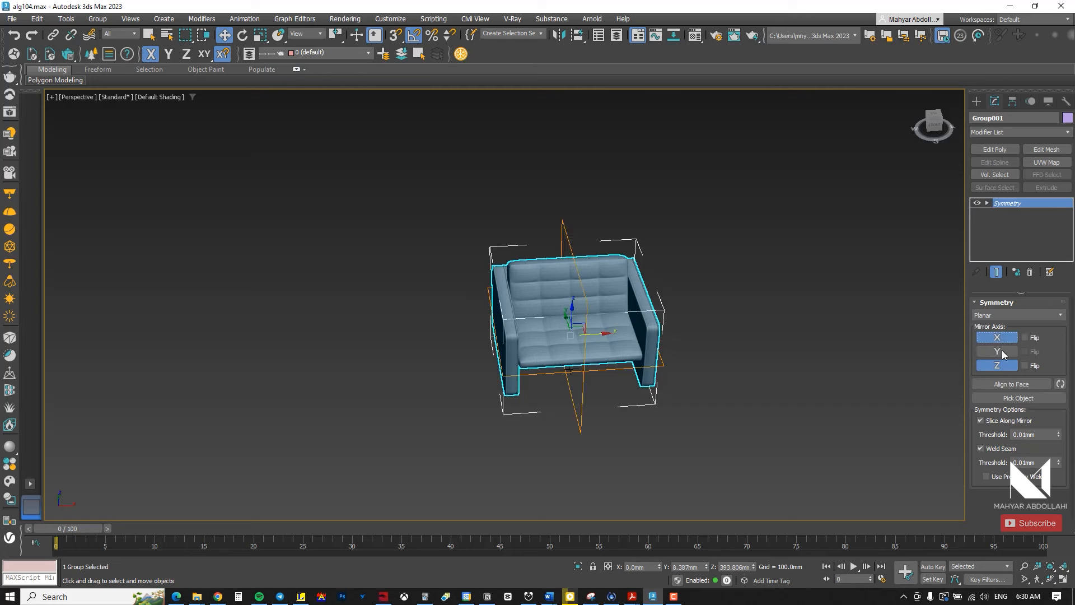
click(1001, 367)
mouse_move(632, 413)
alt+middle_down()
mouse_move(670, 383)
mouse_move(669, 340)
mouse_move(633, 398)
alt+middle_up()
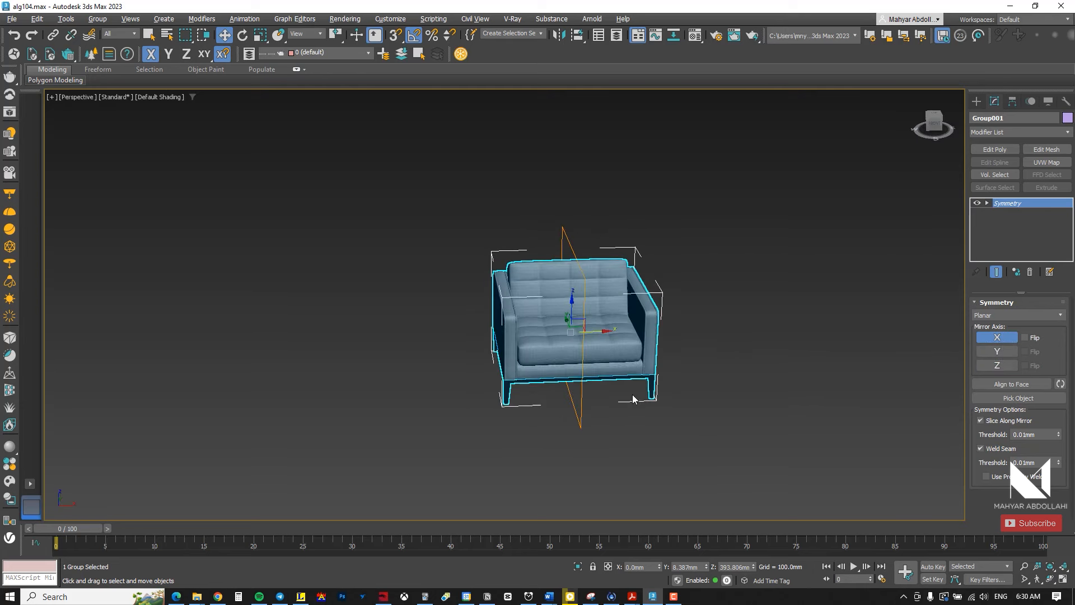
Move the Symmetry's Mirror plane along X toward the left armrest to turn the armchair into a two-seat sofa.
click(987, 203)
click(1006, 213)
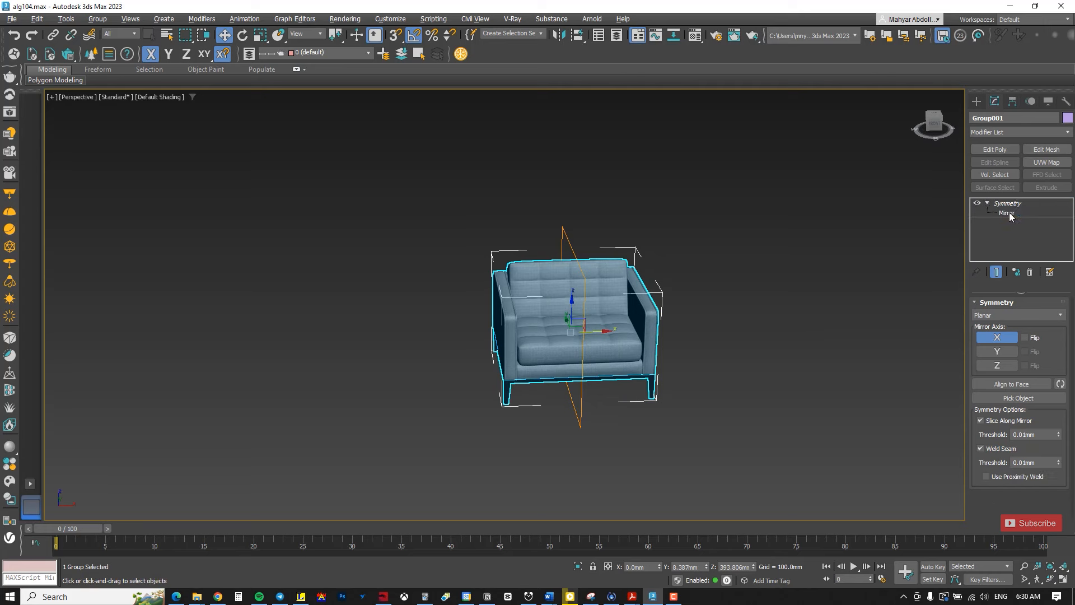
alt+middle_drag(583, 348, 600, 334)
drag(599, 325, 544, 324)
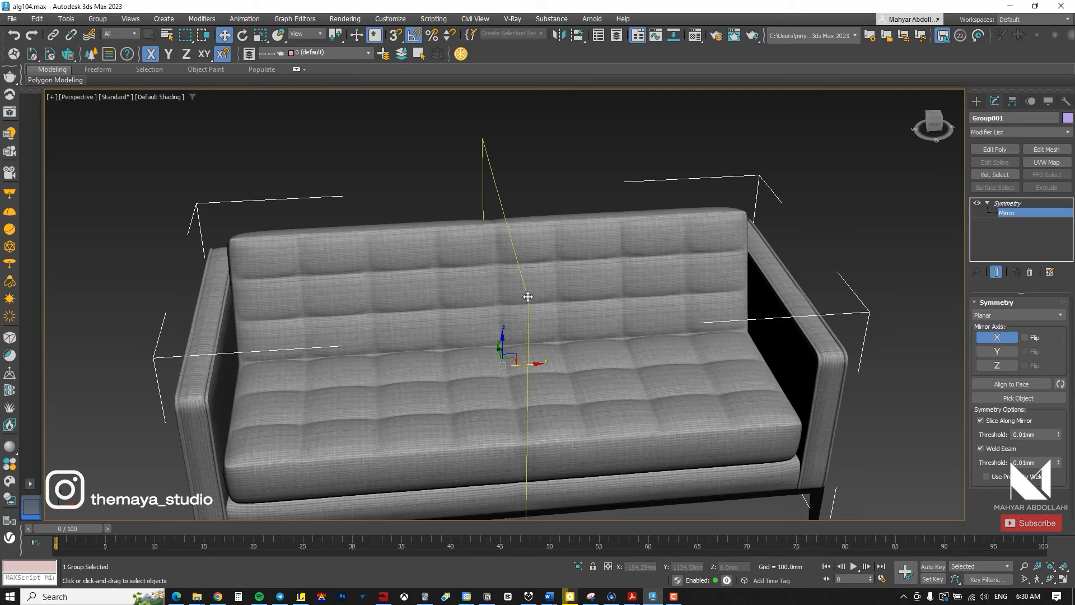
alt+middle_drag(695, 184, 729, 168)
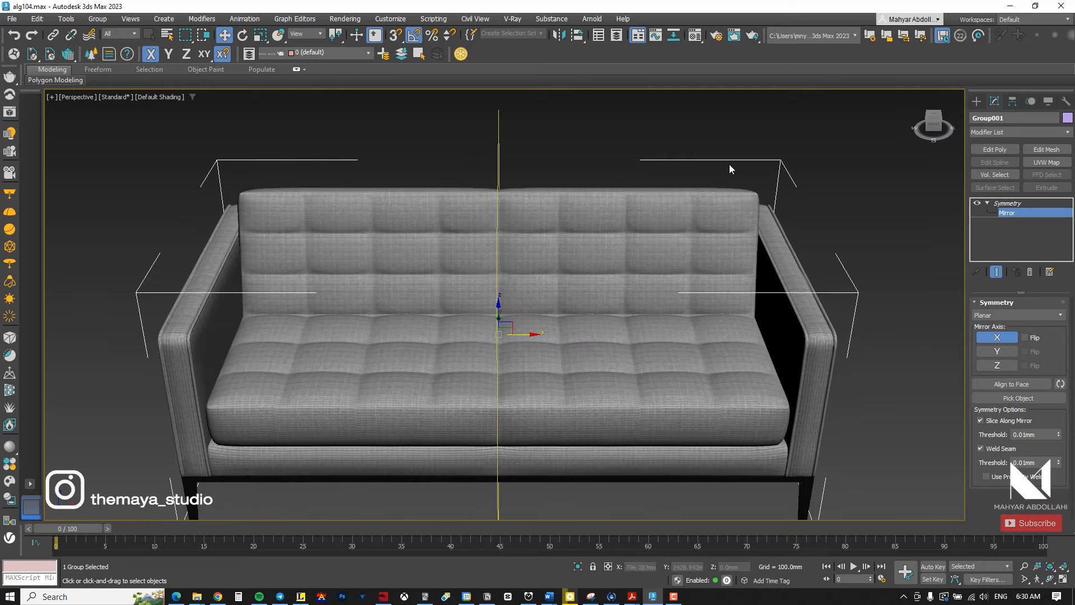
drag(515, 334, 510, 334)
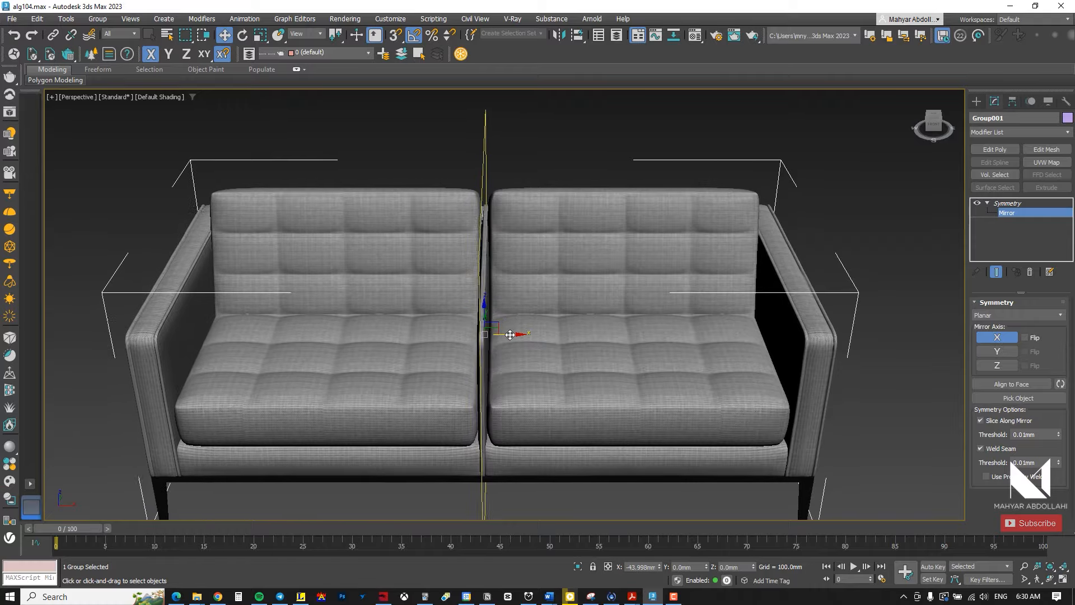
Fine-tune the mirror plane along X at the seam so the inner armrests are cut away between the two seats.
scroll(496, 378, up, 8)
middle_drag(492, 371, 498, 332)
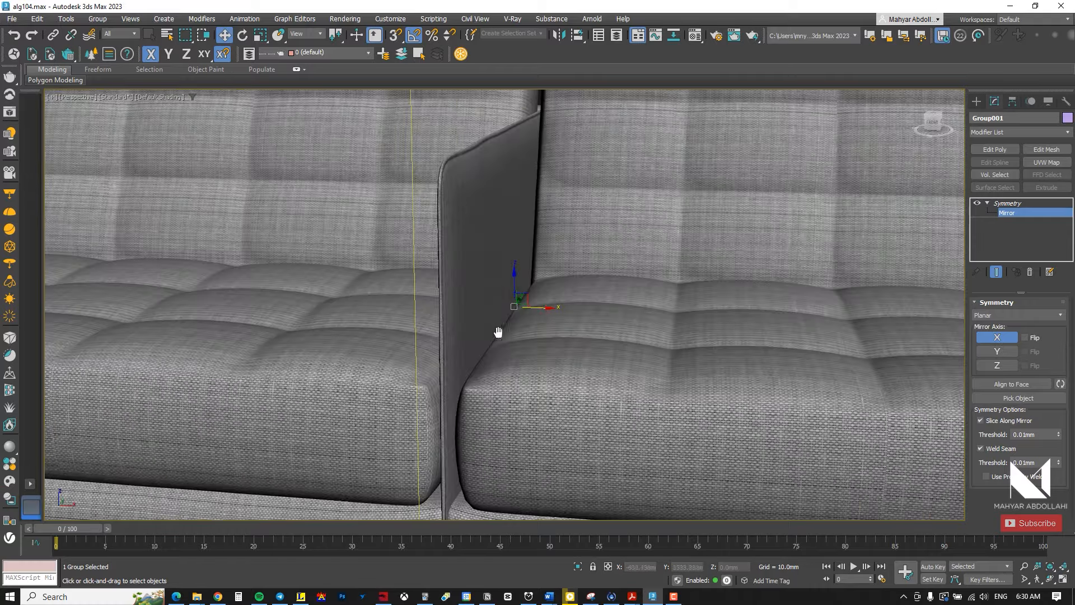
drag(541, 310, 549, 310)
alt+middle_drag(548, 310, 572, 307)
scroll(569, 313, down, 7)
scroll(573, 308, up, 8)
drag(555, 341, 558, 340)
scroll(563, 339, down, 7)
mouse_move(565, 333)
alt+middle_down()
mouse_move(587, 293)
mouse_move(569, 276)
mouse_move(582, 240)
mouse_move(566, 201)
mouse_move(607, 235)
mouse_move(578, 319)
alt+middle_up()
scroll(569, 276, down, 3)
scroll(577, 305, down, 4)
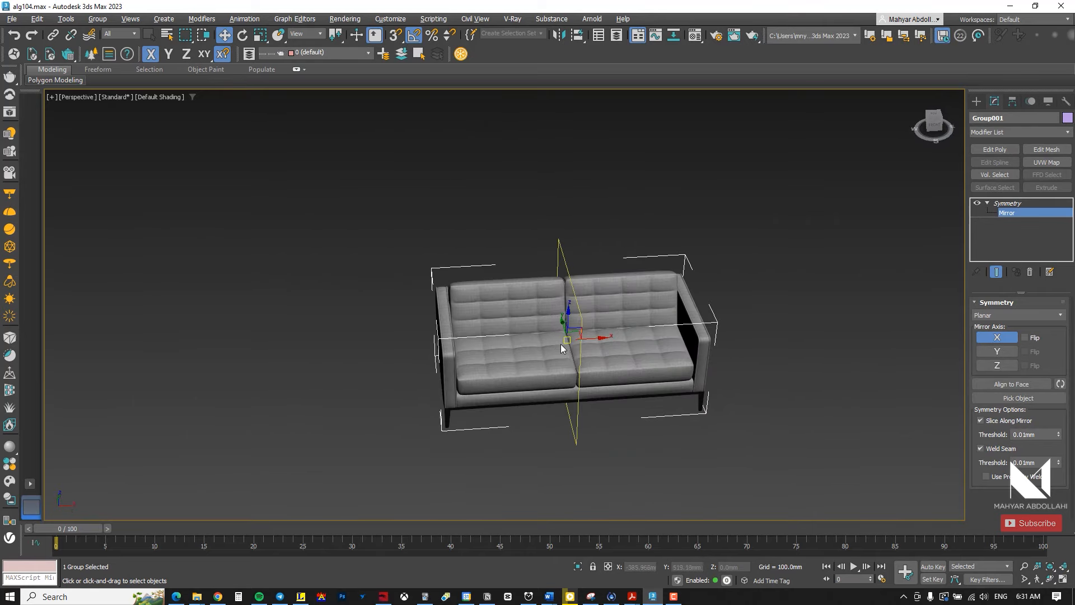
alt+middle_drag(561, 346, 552, 350)
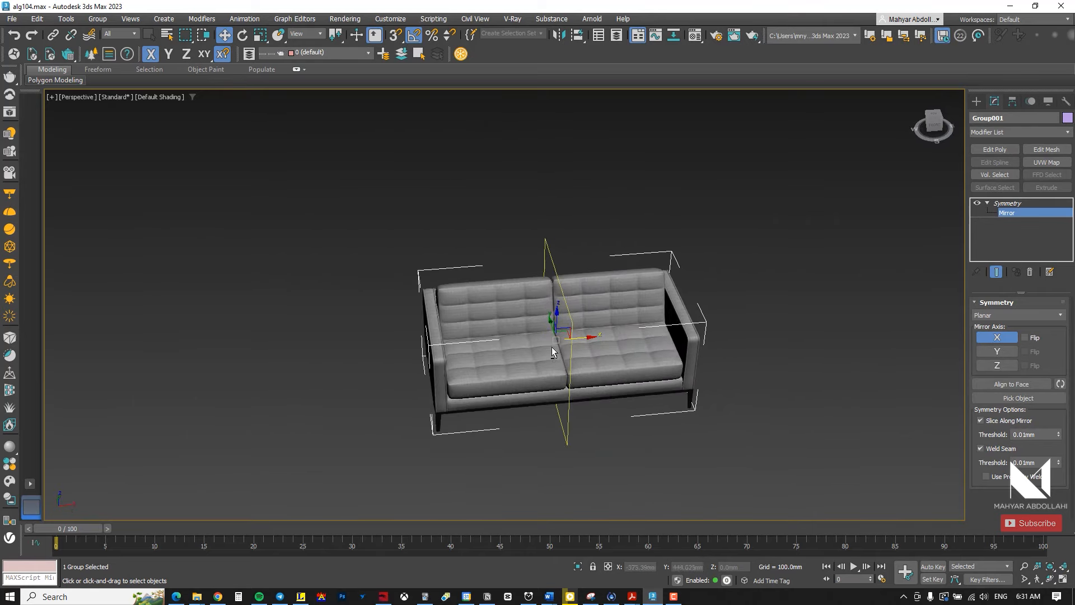
Copy the Symmetry modifier, paste it on top of the stack, and activate the upper one's Mirror sub-object.
right_click(1009, 207)
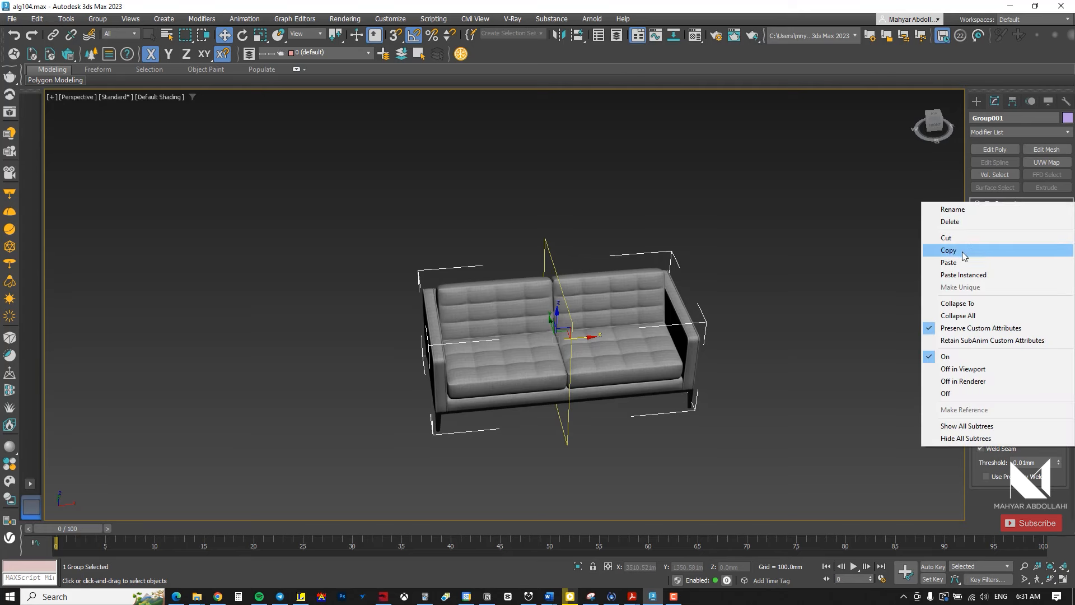
click(963, 252)
right_click(1008, 206)
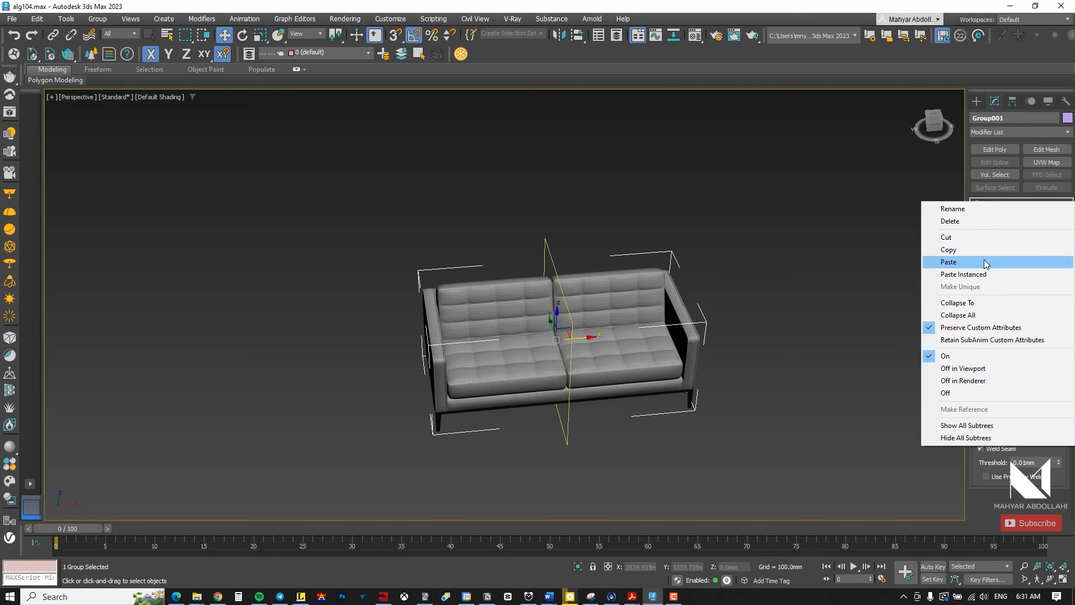
click(983, 260)
click(1002, 213)
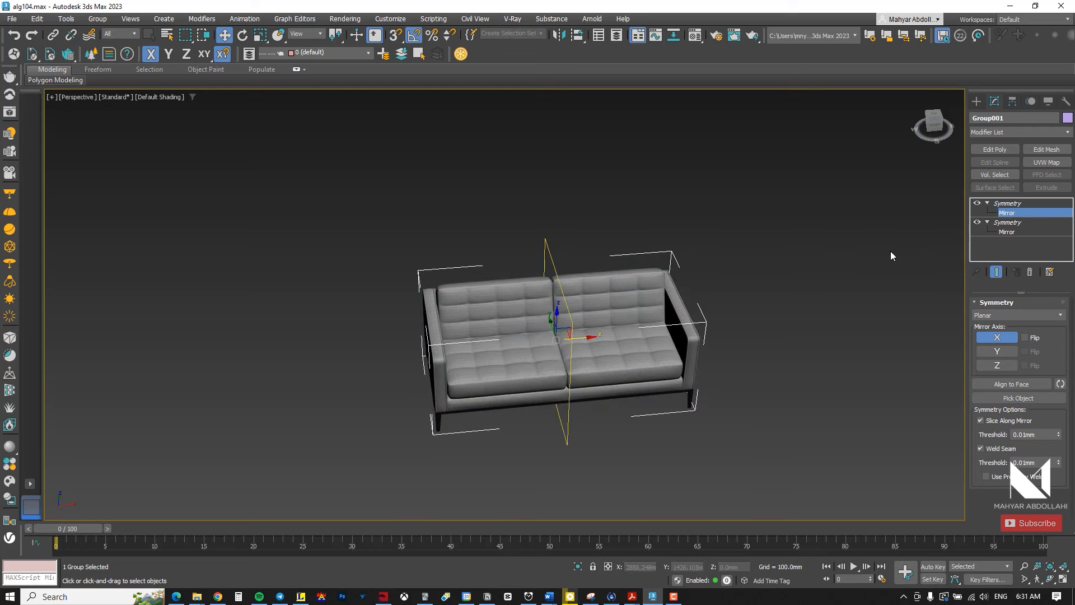
Move the upper Symmetry's mirror plane along X toward the sofa's left seat.
drag(576, 339, 527, 325)
scroll(498, 360, up, 3)
scroll(499, 361, up, 3)
scroll(527, 325, down, 5)
alt+middle_drag(527, 323, 583, 297)
scroll(608, 306, up, 4)
scroll(609, 316, down, 3)
Shift the upper mirror plane further along X to the left armrest, trimming the middle armrest to make a four-seat sofa.
drag(541, 309, 473, 317)
mouse_move(480, 323)
alt+middle_down()
mouse_move(519, 271)
mouse_move(482, 314)
alt+middle_up()
scroll(475, 297, up, 5)
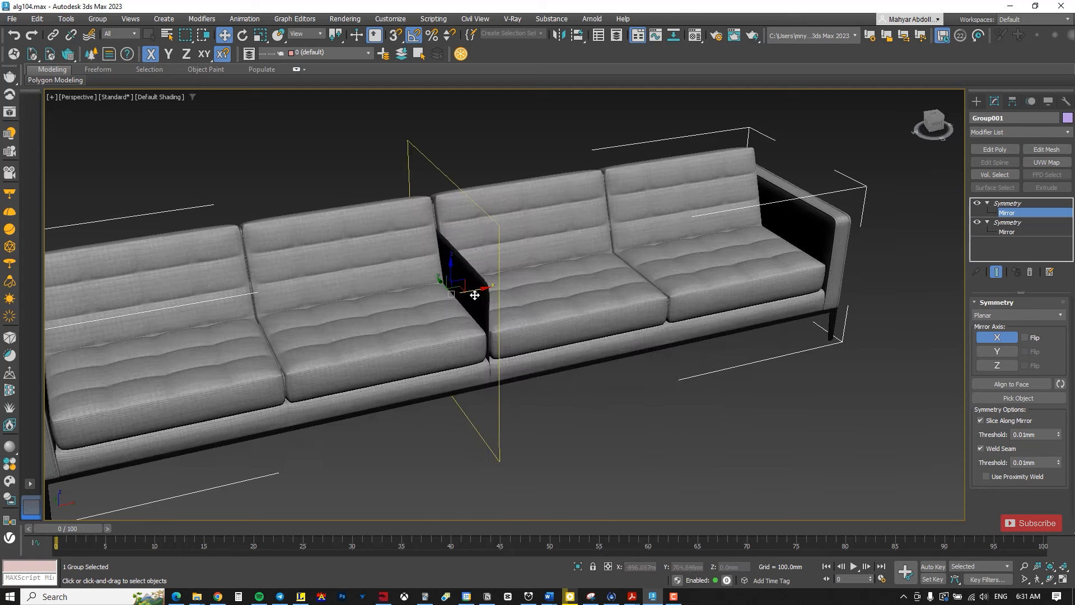
drag(474, 289, 475, 289)
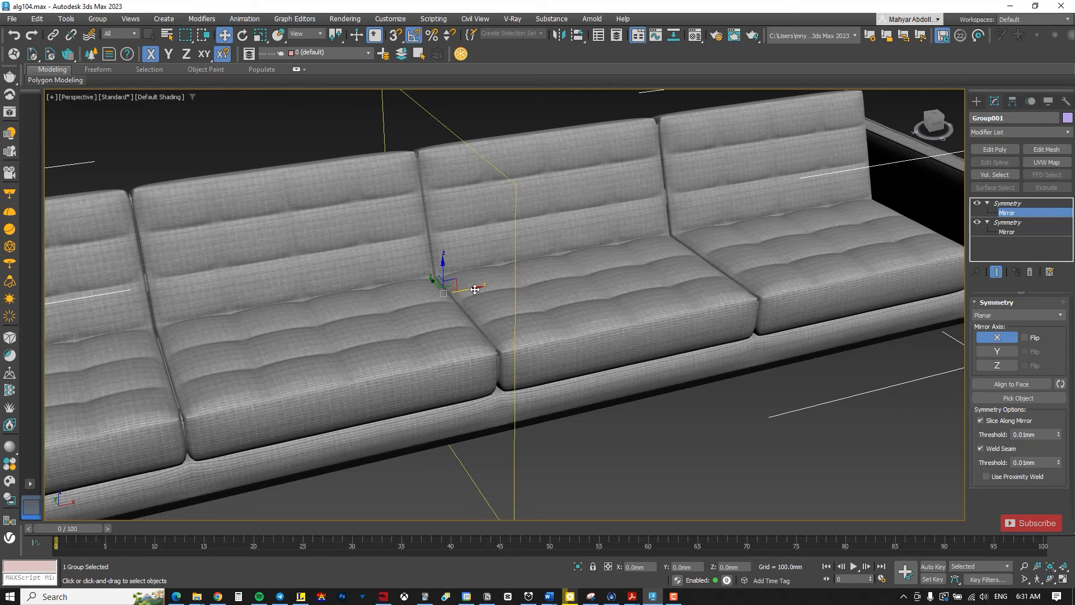
Move the upper mirror plane back along X to the middle of a seat to make a three-seat sofa.
scroll(475, 289, down, 6)
alt+middle_drag(499, 299, 518, 260)
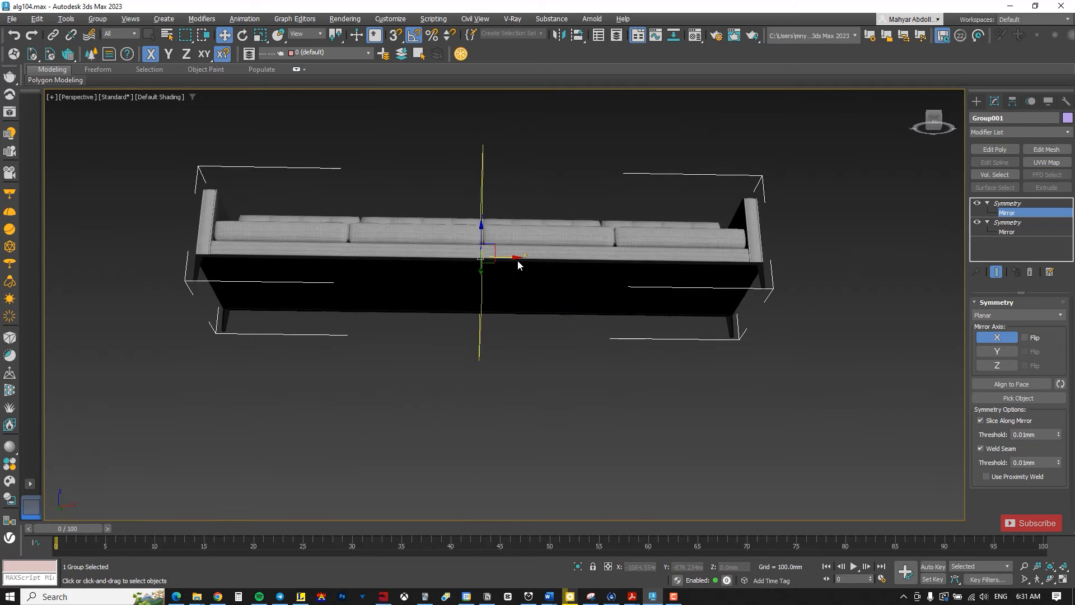
alt+middle_drag(319, 305, 565, 324)
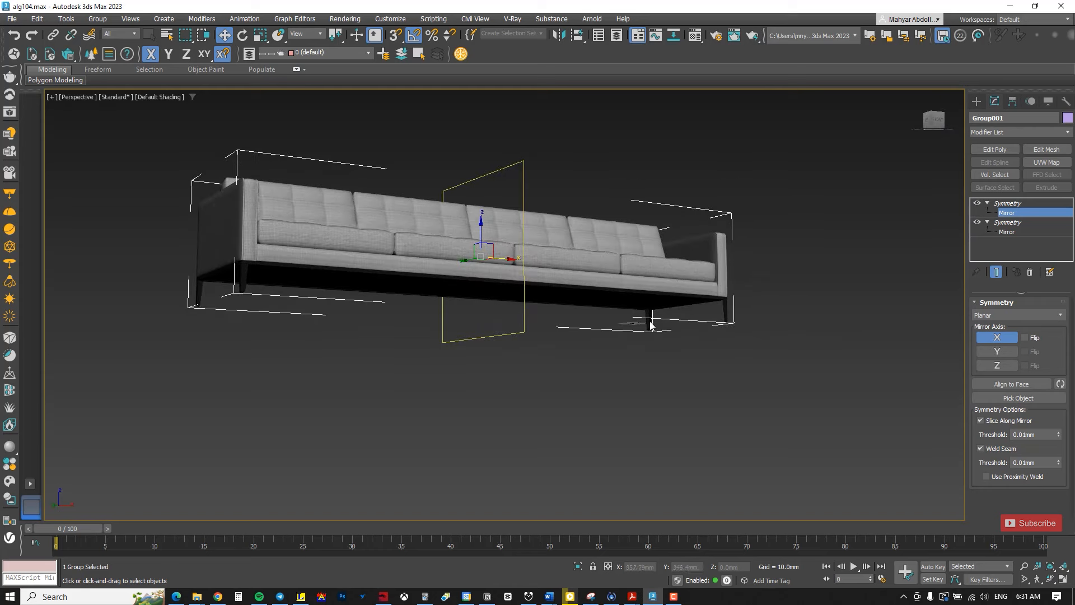
alt+middle_drag(476, 302, 448, 300)
alt+middle_drag(522, 280, 547, 291)
scroll(520, 282, up, 3)
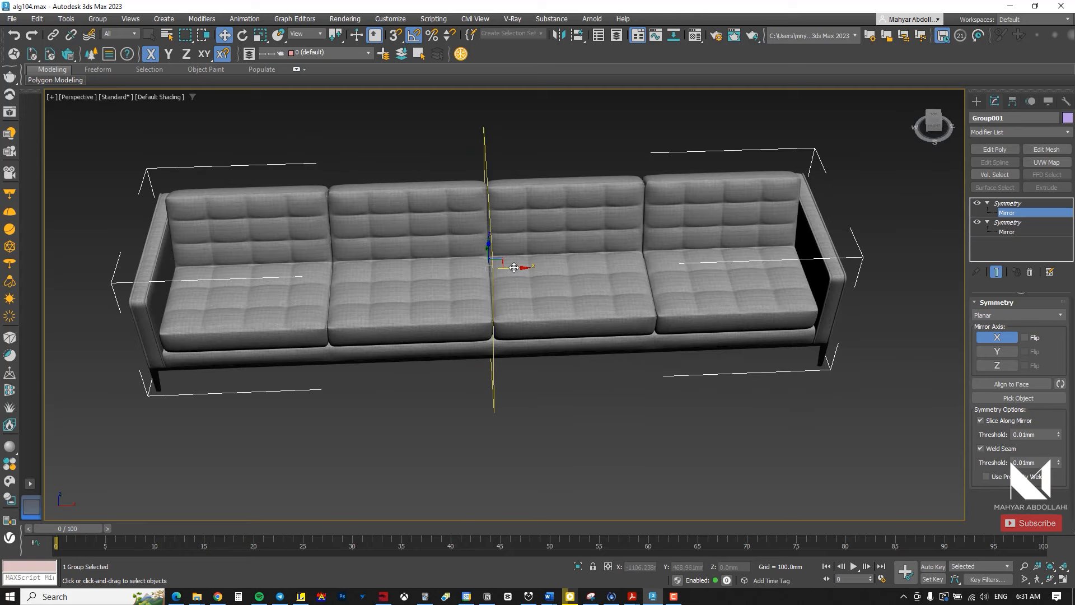
drag(525, 269, 593, 262)
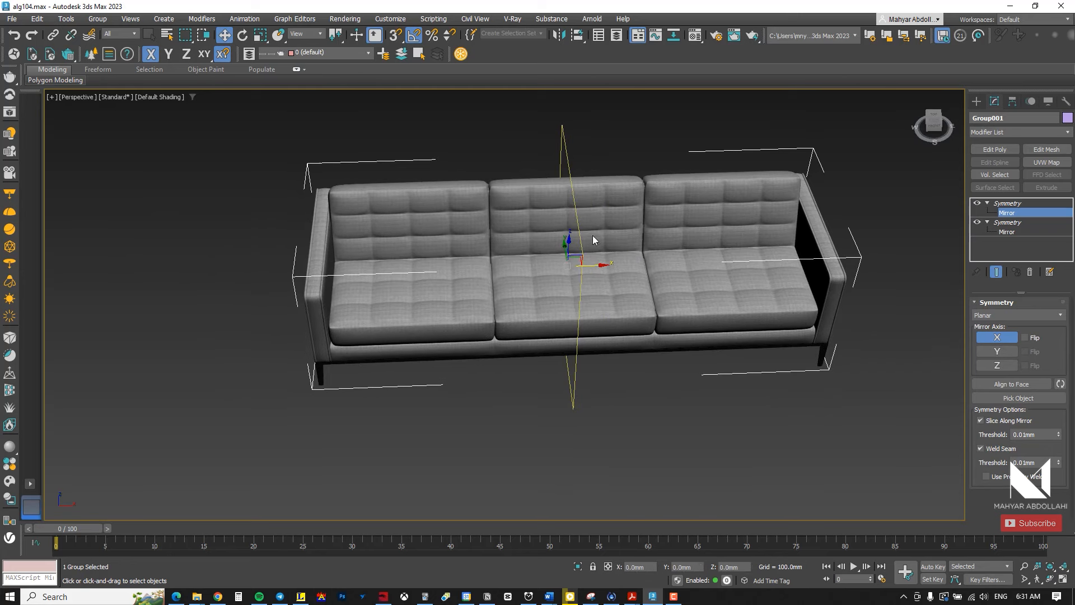
Rotate the upper Symmetry's mirror plane 45 degrees about Z and adjust it along X to fold the three-seat sofa into an L shape.
click(241, 35)
drag(555, 285, 577, 297)
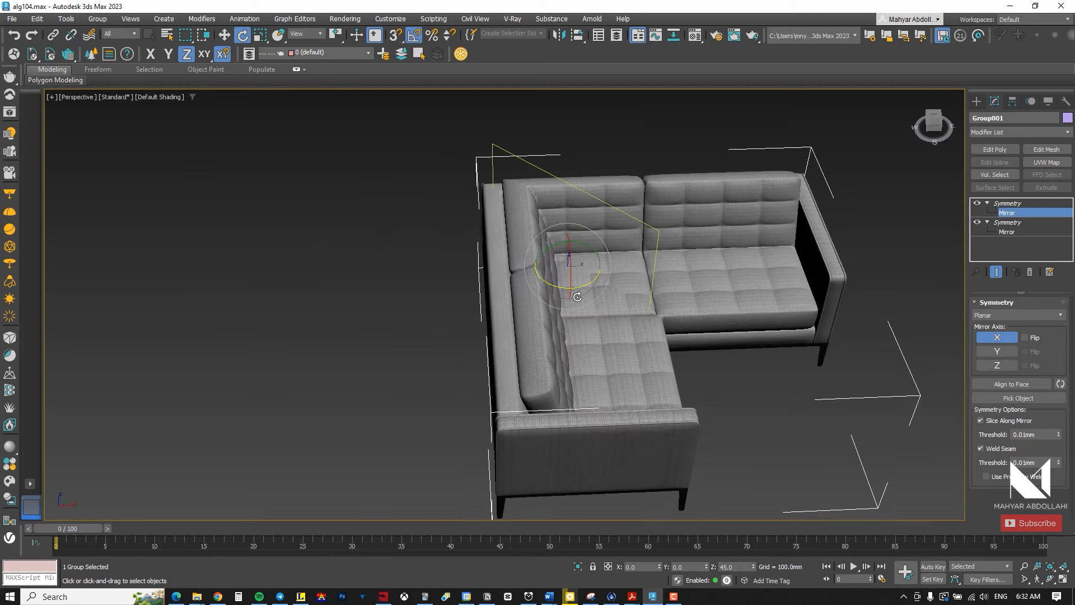
alt+middle_drag(577, 297, 476, 271)
key(w)
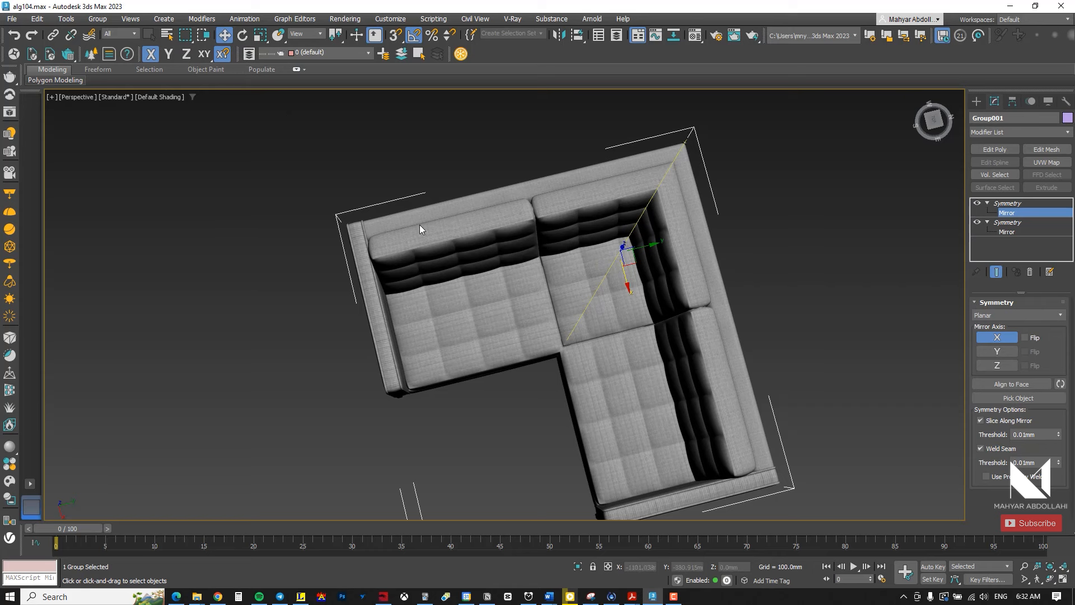
drag(623, 277, 622, 276)
scroll(554, 322, up, 5)
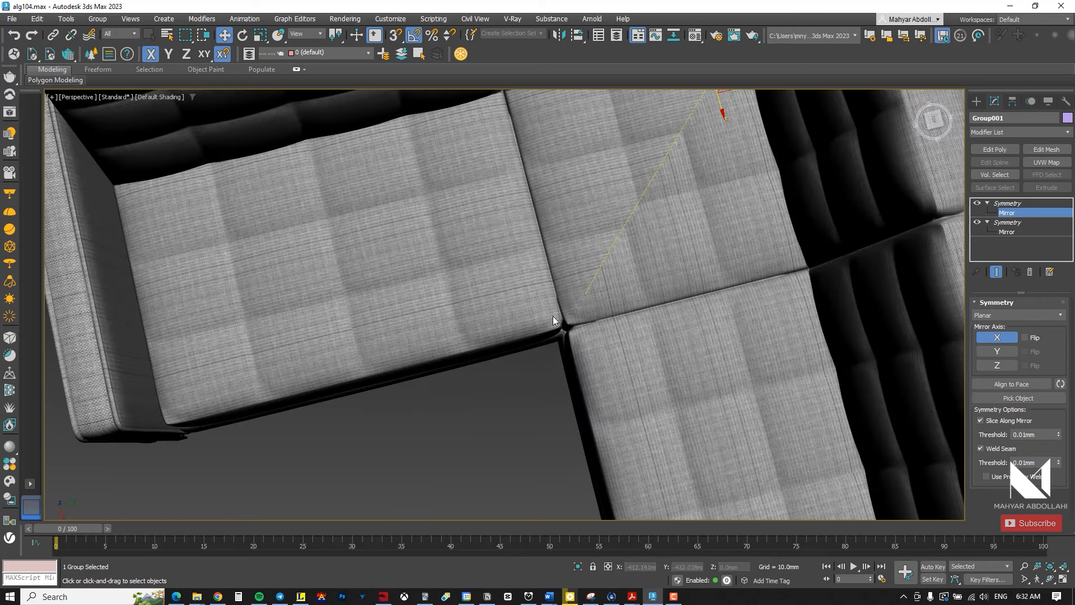
scroll(559, 318, down, 5)
alt+middle_drag(560, 318, 812, 271)
Undo the mirror plane's rotation and trial moves to restore the straight three-seat sofa.
key(ctrl+z)
key(ctrl+z)
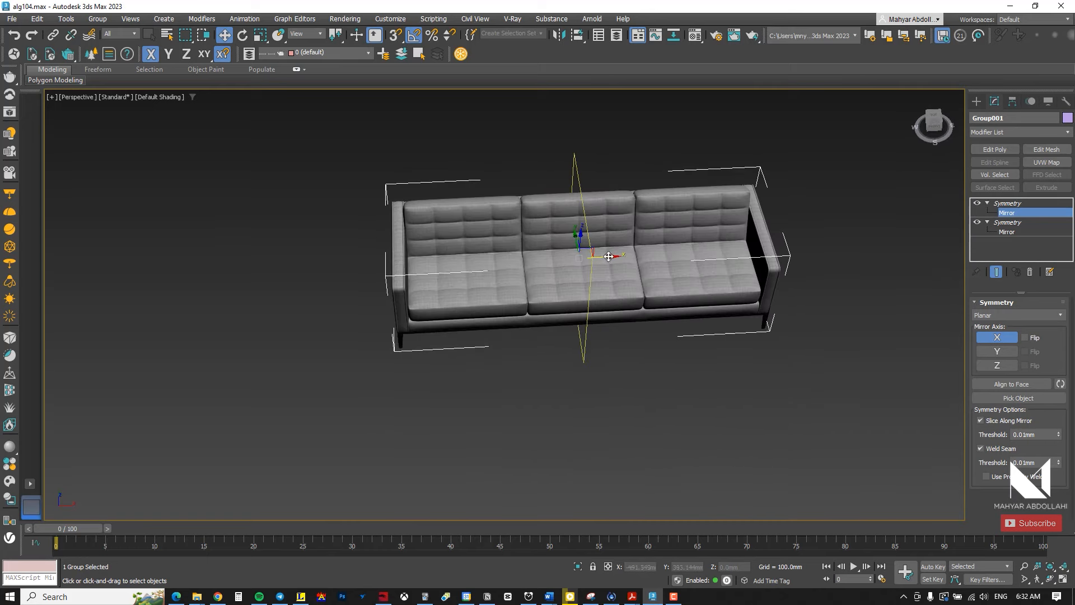
drag(560, 258, 552, 258)
key(ctrl+z)
Copy the upper Symmetry modifier, paste it on top of the stack as a third one, and activate the new one's Mirror sub-object.
right_click(1008, 206)
click(948, 248)
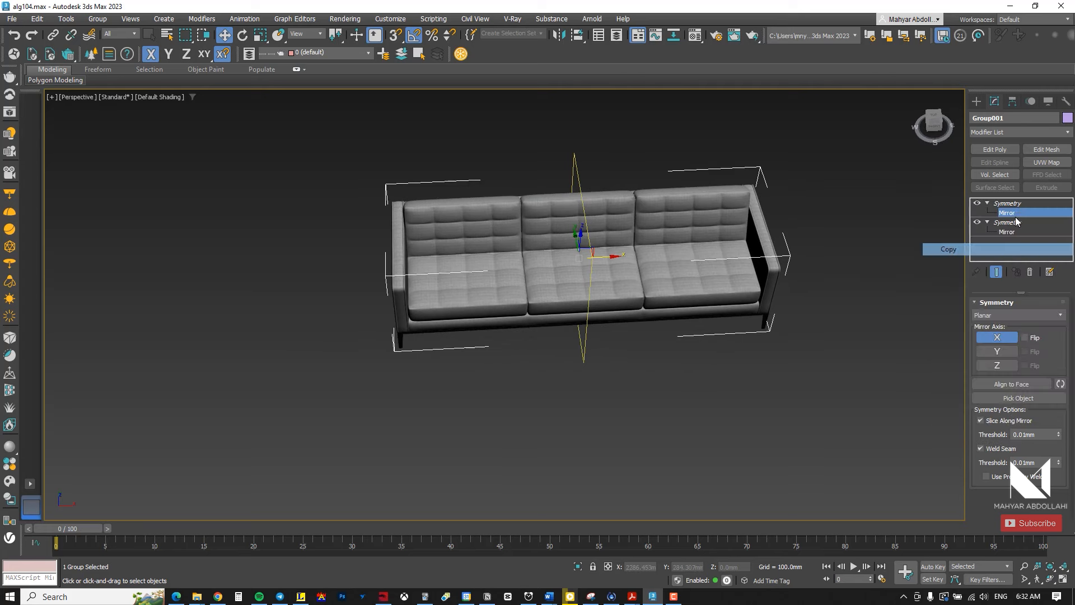
right_click(1015, 205)
click(952, 259)
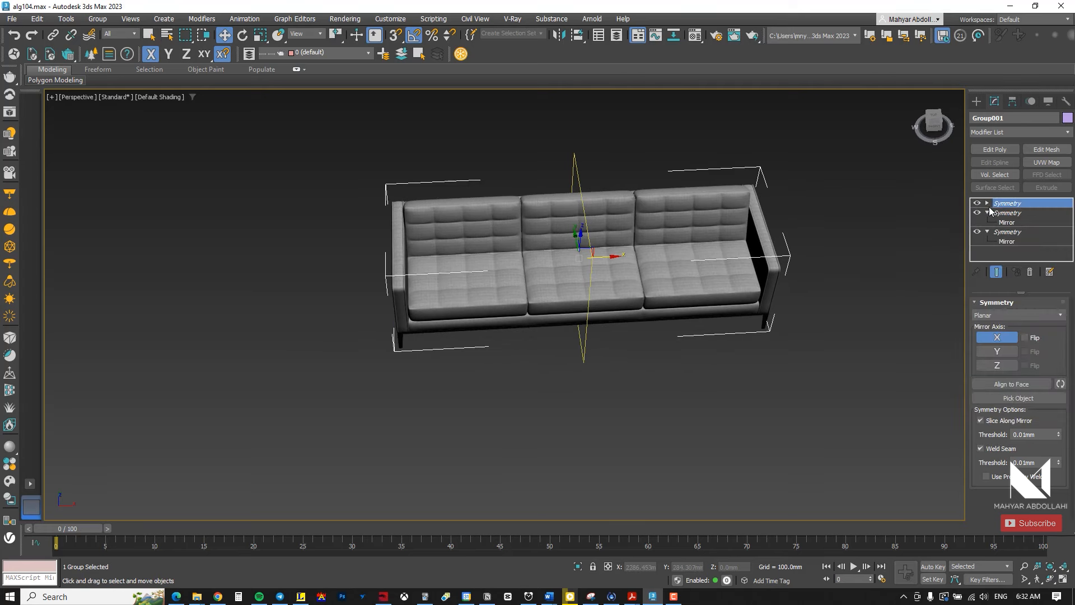
click(1006, 212)
Move the topmost mirror plane along X to the seam between two seats, extending the sofa to four seats.
drag(603, 256, 550, 267)
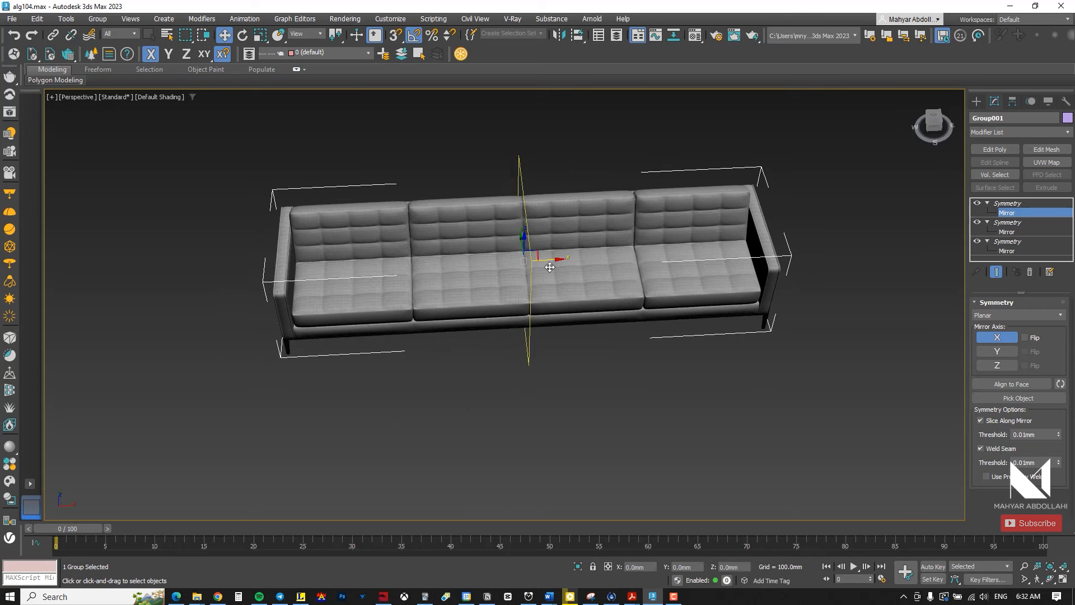
scroll(518, 264, up, 5)
drag(519, 263, 515, 262)
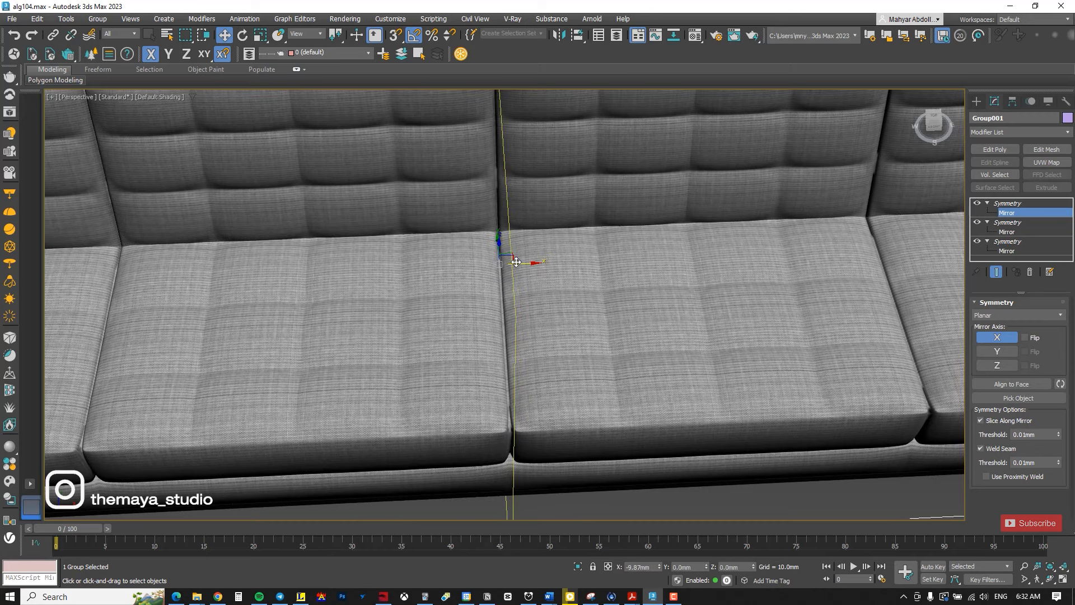
Rotate the topmost mirror plane about Z so the four-seat sofa folds into a right-angled L shape.
key(z)
key(e)
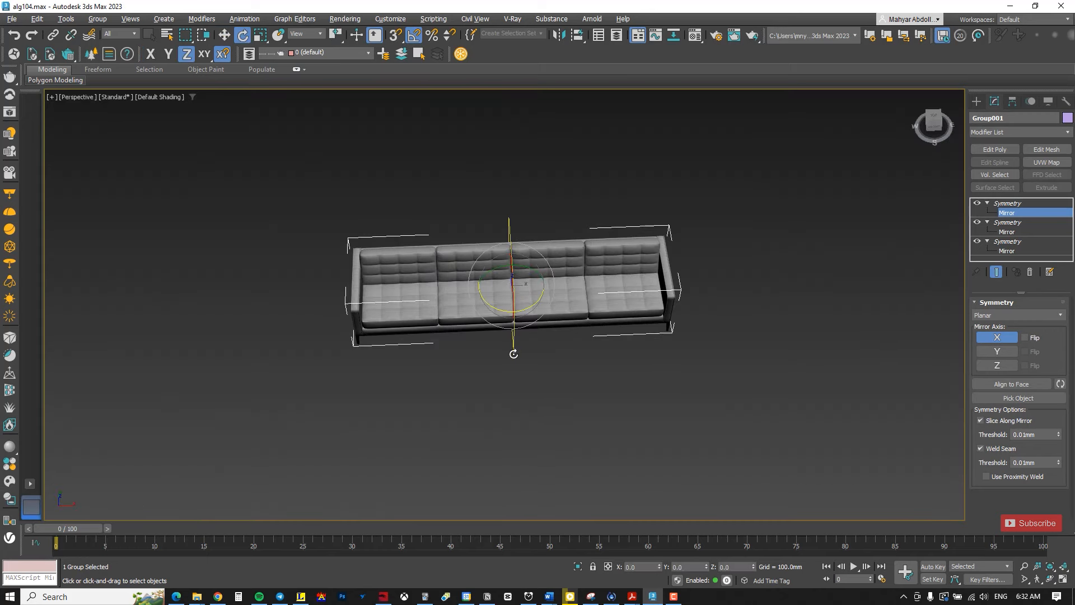
alt+middle_drag(512, 354, 500, 311)
drag(511, 319, 522, 321)
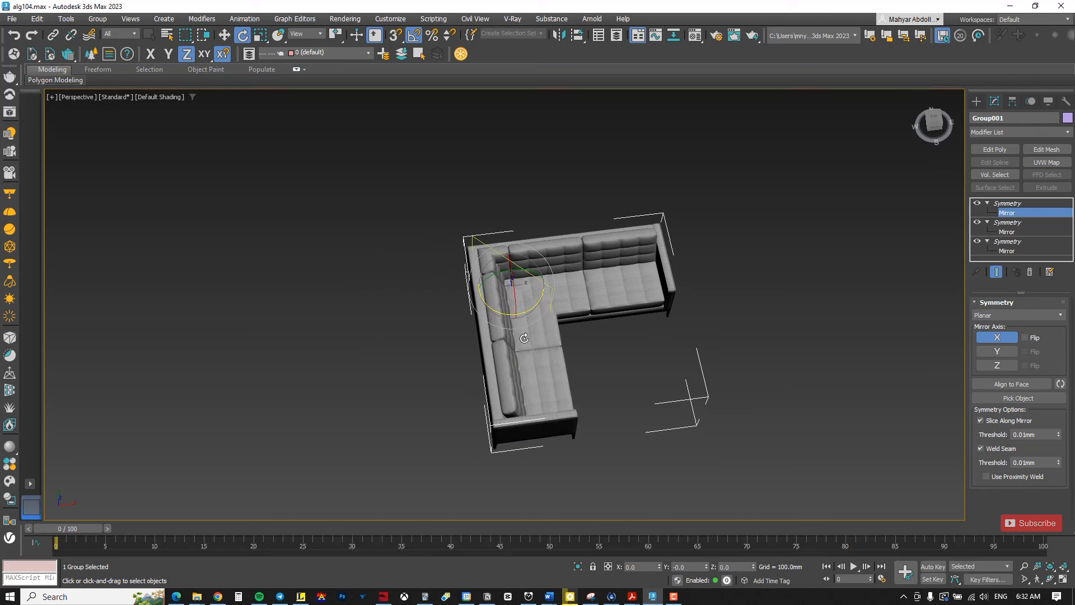
Move the rotated mirror plane along X until the corner holds a full seat and the cushion seams meet at the inner corner.
alt+middle_drag(522, 321, 511, 300)
scroll(511, 299, up, 3)
click(227, 37)
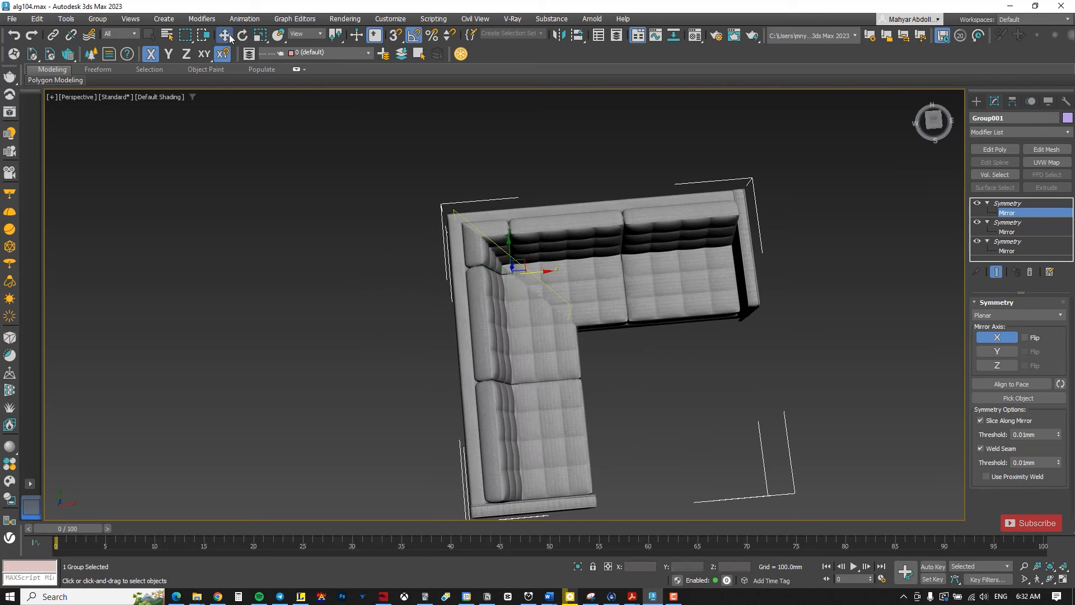
drag(531, 270, 458, 274)
scroll(522, 330, down, 5)
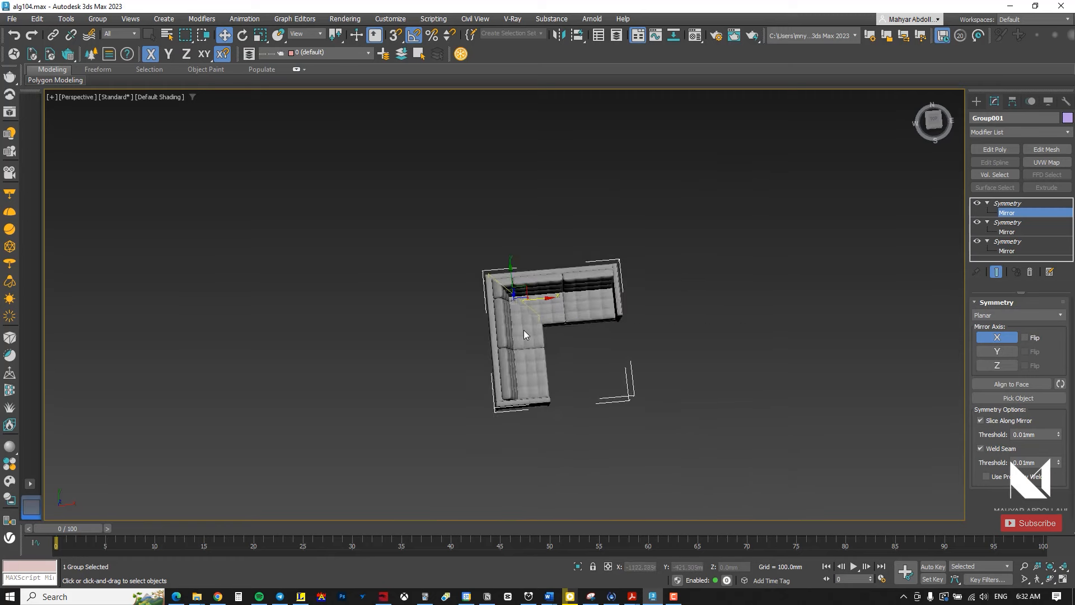
alt+middle_drag(523, 330, 498, 348)
alt+middle_drag(536, 301, 543, 295)
mouse_move(508, 297)
mouse_down()
mouse_move(487, 292)
mouse_move(517, 300)
mouse_up()
scroll(496, 321, up, 5)
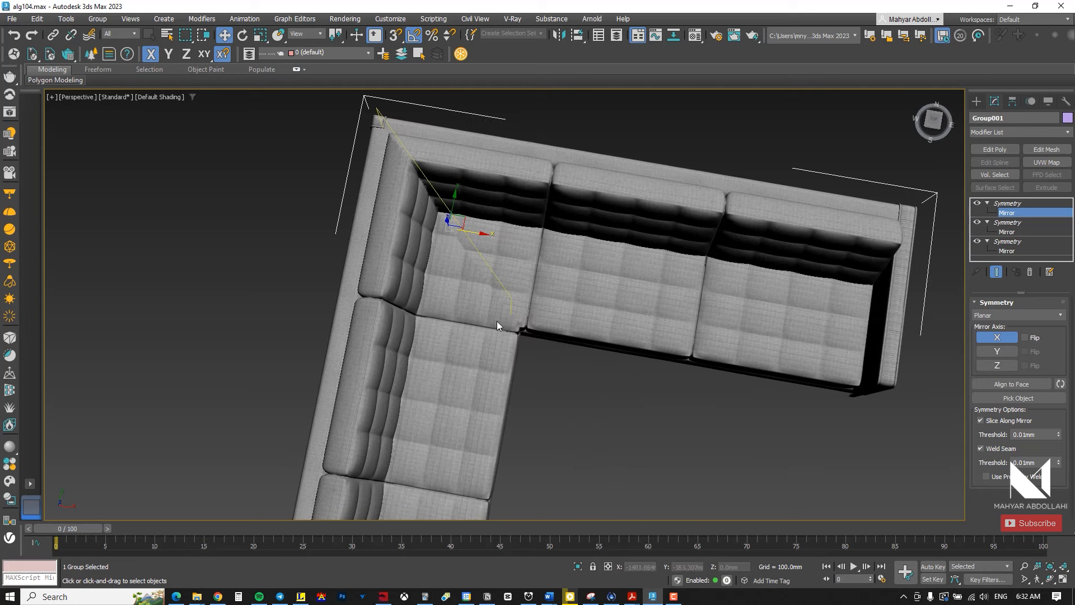
drag(481, 238, 485, 237)
scroll(534, 294, down, 6)
Leave the Mirror sub-object level and clone the L-shaped sofa along X beside the original as a single independent copy named Group002.
alt+middle_drag(534, 293, 670, 341)
alt+middle_drag(644, 307, 727, 330)
scroll(629, 300, down, 3)
alt+middle_drag(423, 383, 603, 261)
key(1)
click(660, 266)
click(560, 275)
alt+middle_drag(556, 291, 486, 312)
shift+drag(475, 310, 667, 348)
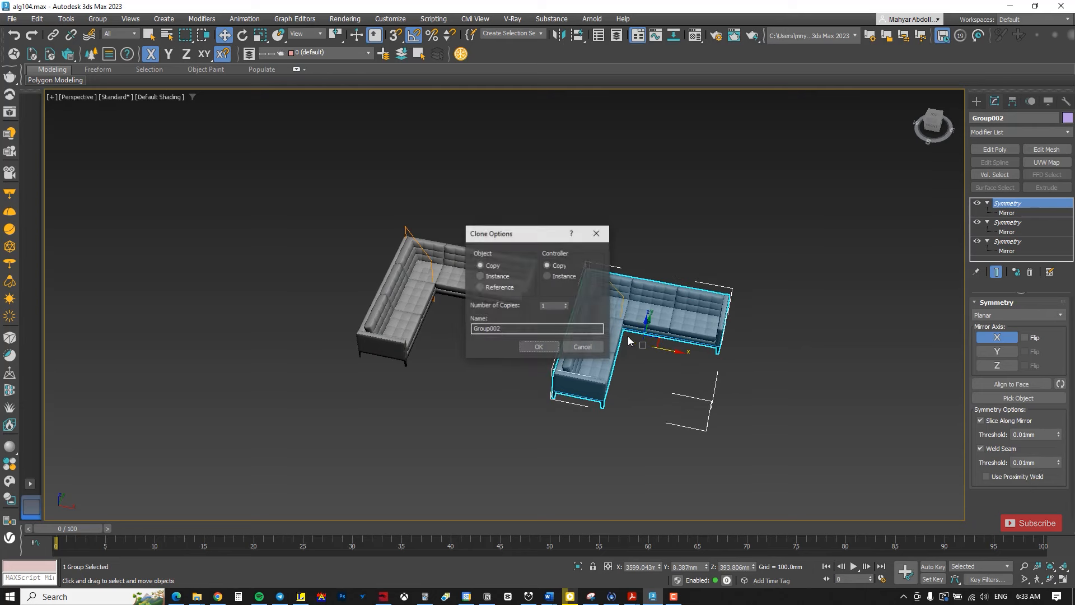
click(538, 345)
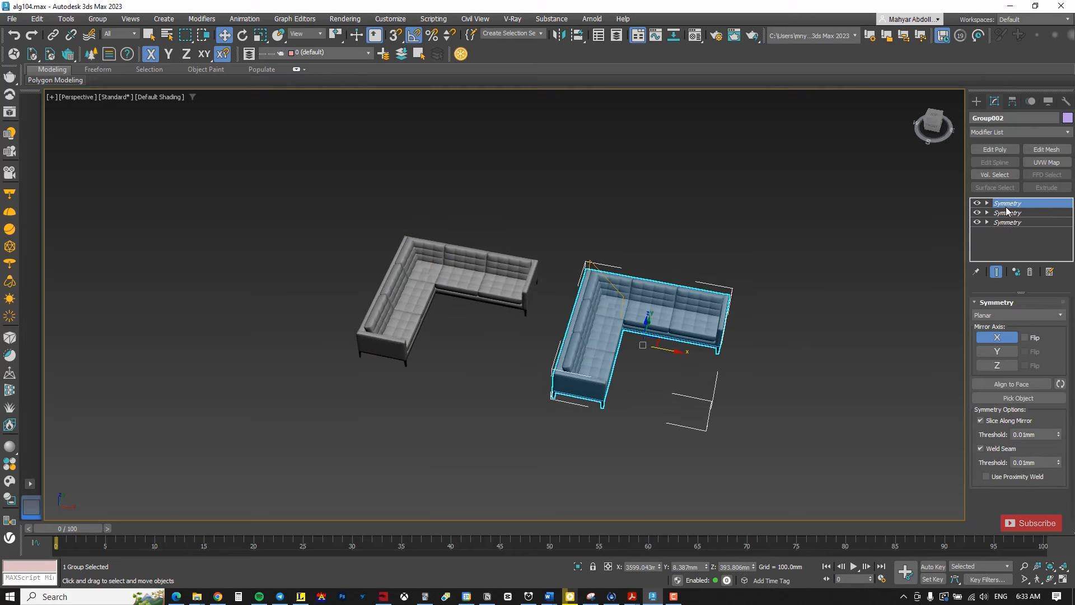
Delete all three Symmetry modifiers from the copied sofa to return it to the single armchair.
shift+click(1007, 222)
right_click(1007, 215)
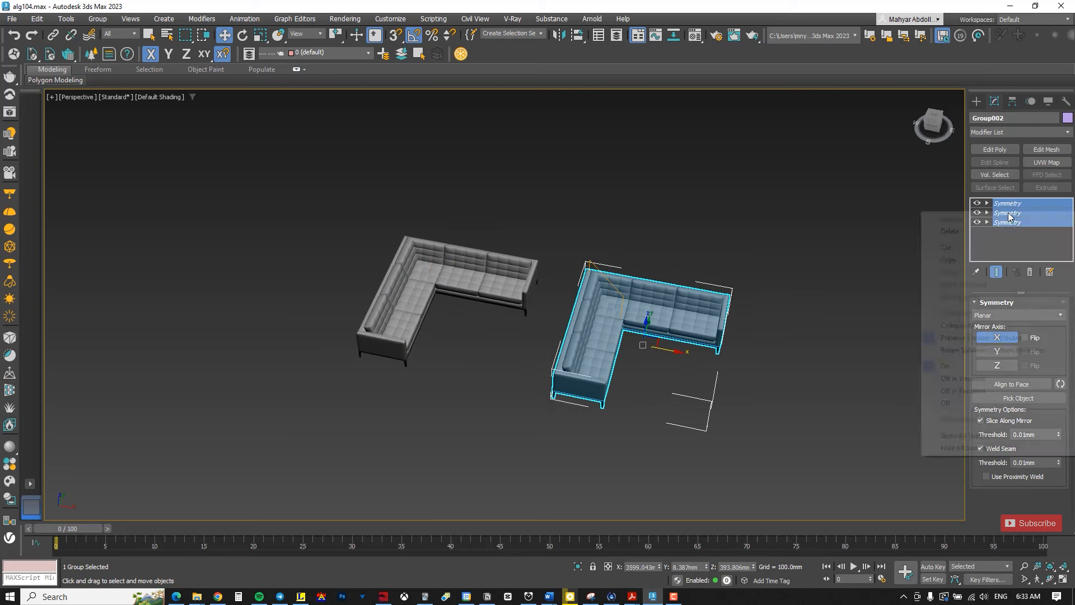
click(981, 232)
click(745, 321)
click(717, 330)
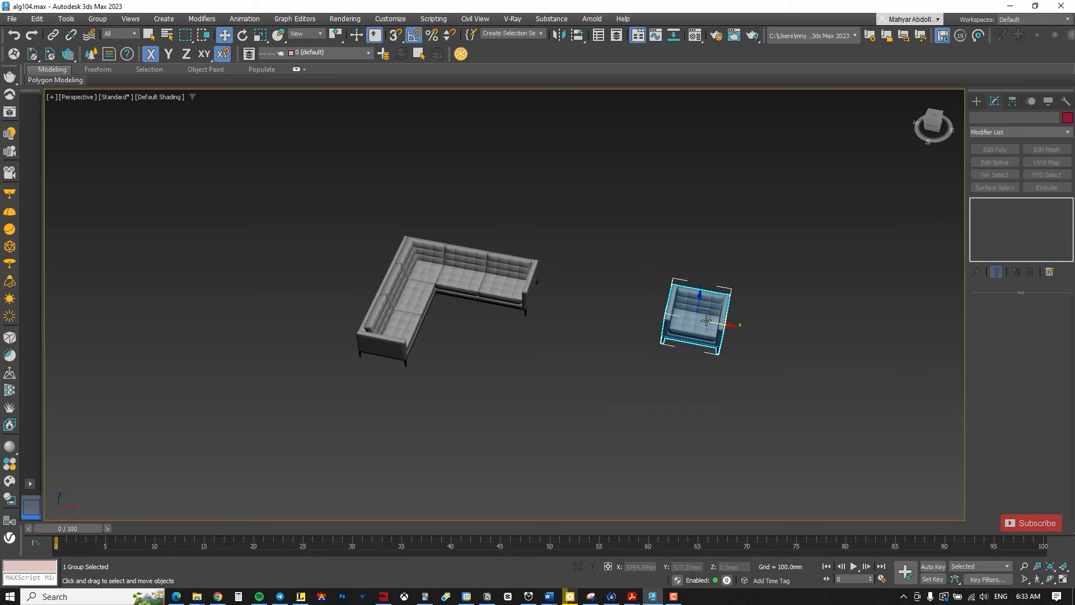
Move the armchair along X closer to the L-shaped sofa and clear the selection.
drag(718, 333, 651, 323)
click(571, 311)
scroll(569, 312, up, 3)
click(629, 317)
alt+middle_drag(629, 317, 569, 342)
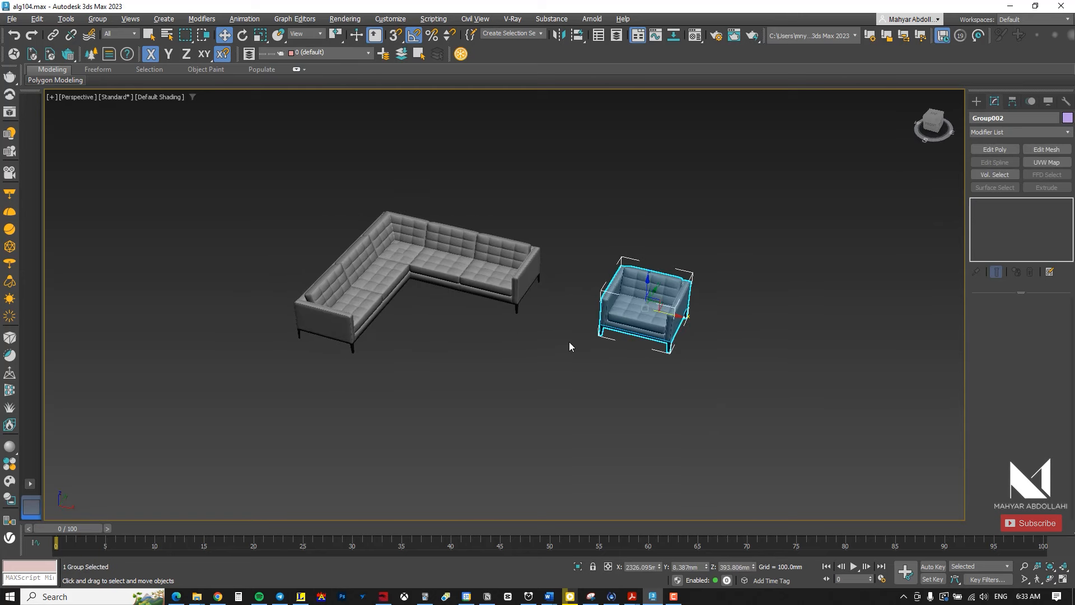
click(569, 342)
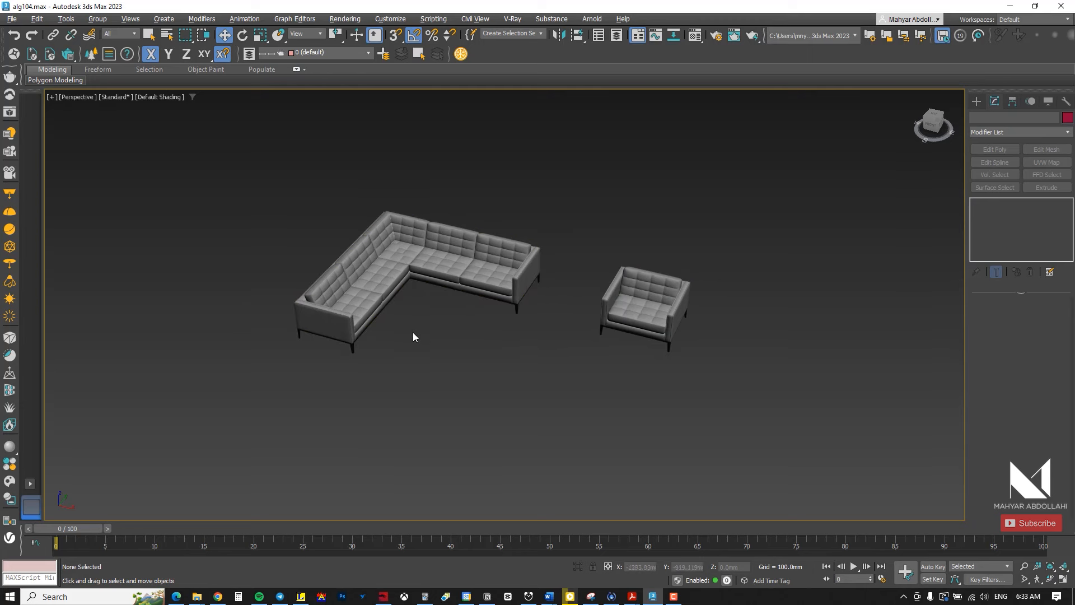
alt+middle_drag(425, 342, 446, 365)
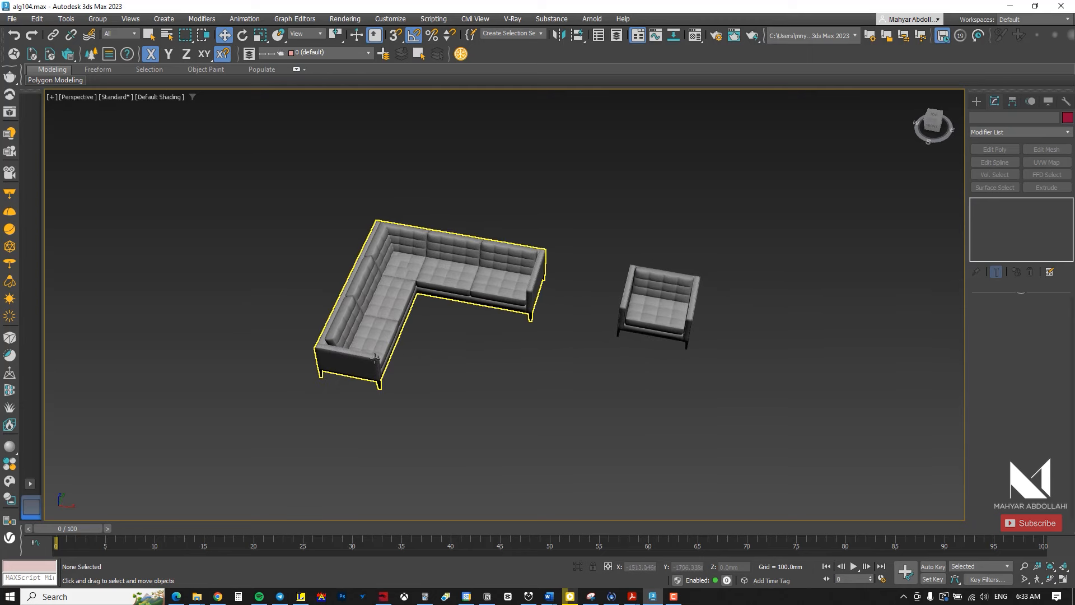
middle_drag(477, 303, 576, 321)
alt+middle_drag(576, 321, 555, 305)
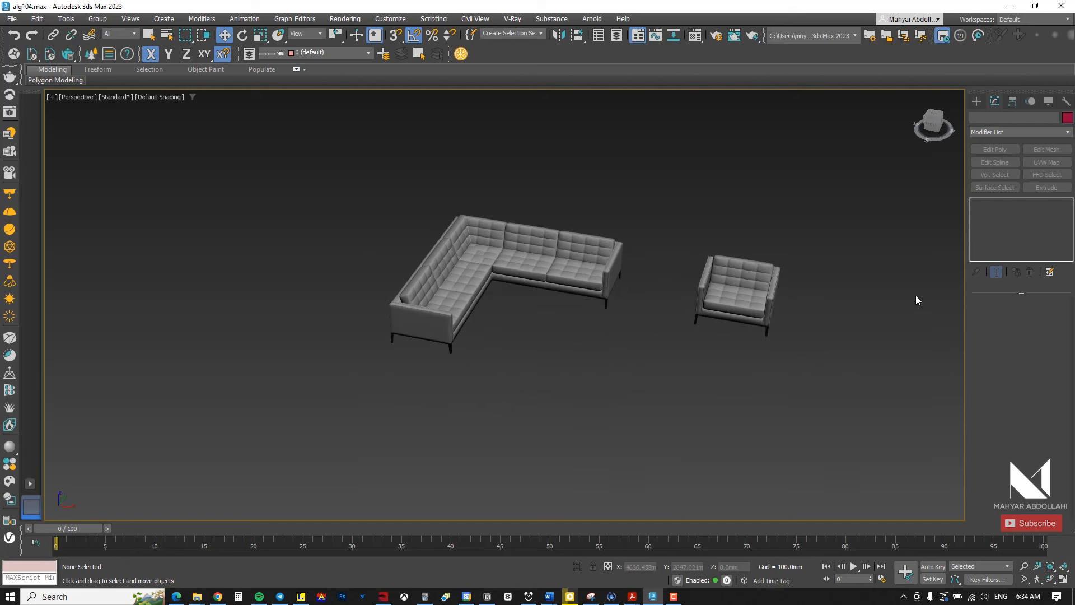
middle_drag(722, 343, 699, 354)
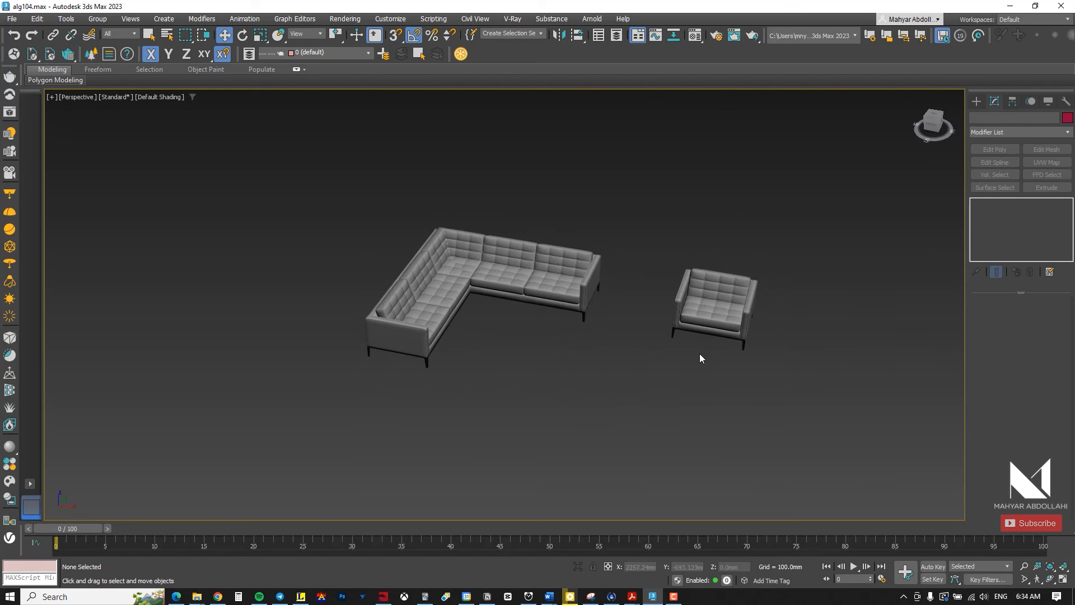
scroll(538, 280, up, 3)
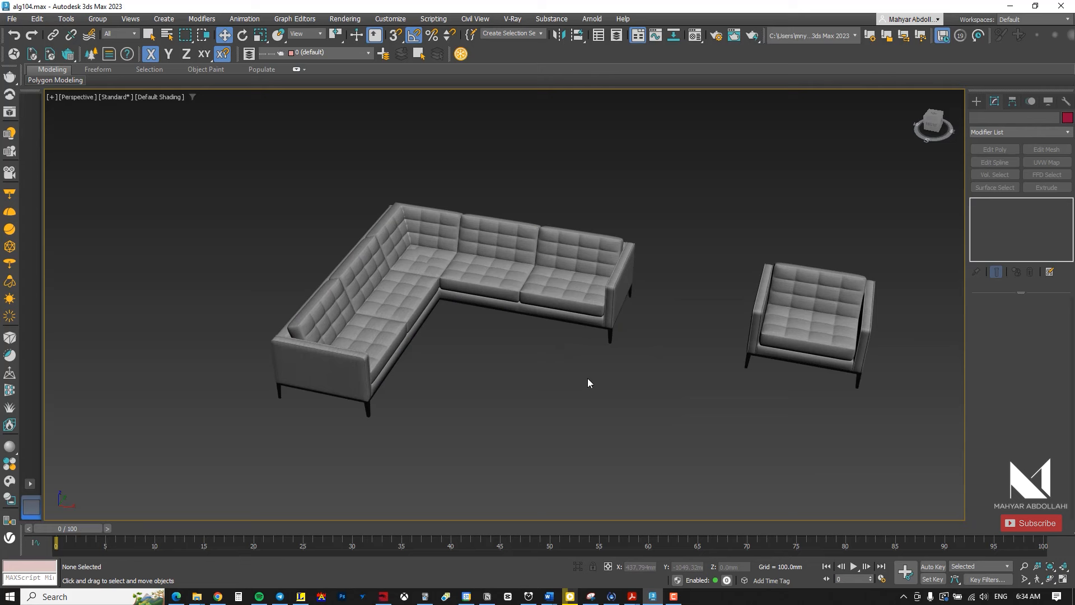
middle_drag(595, 414, 602, 389)
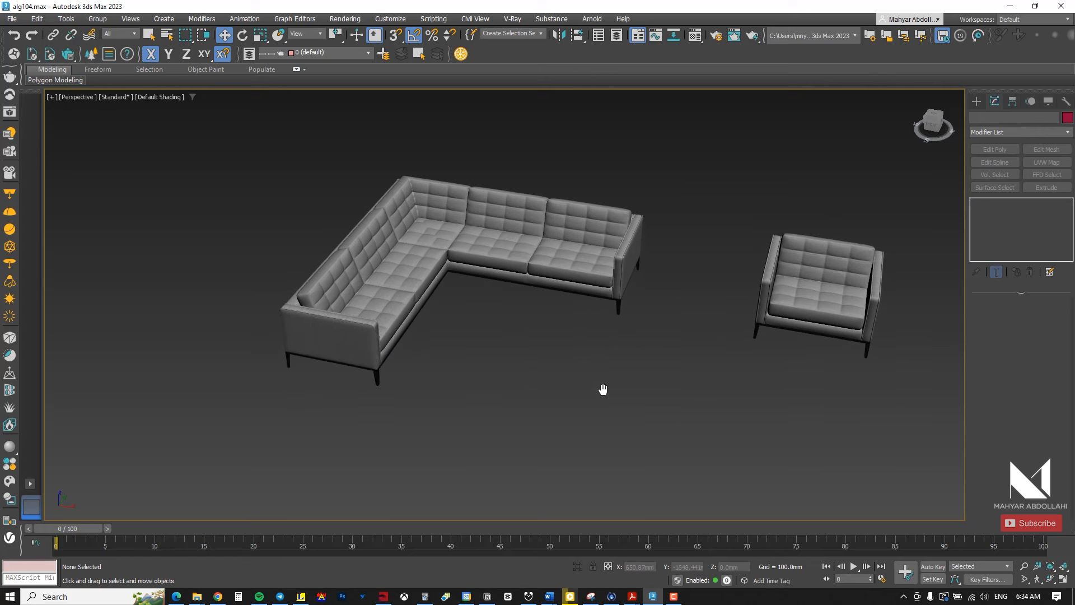